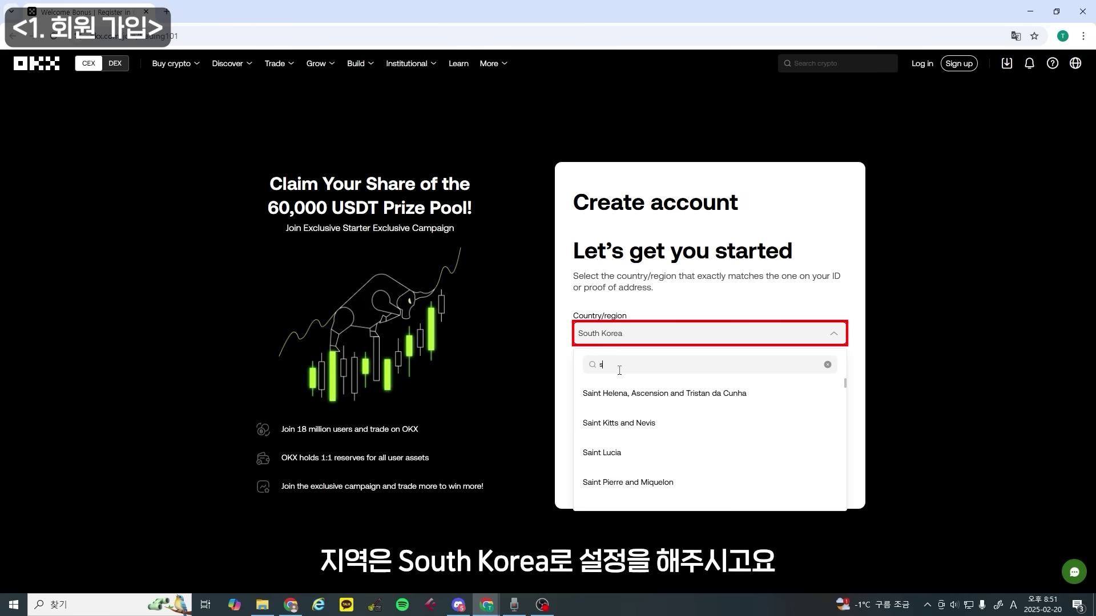
Choose South Korea as the country, accept the account terms and confirm the location
type("outh")
left_click(605, 423)
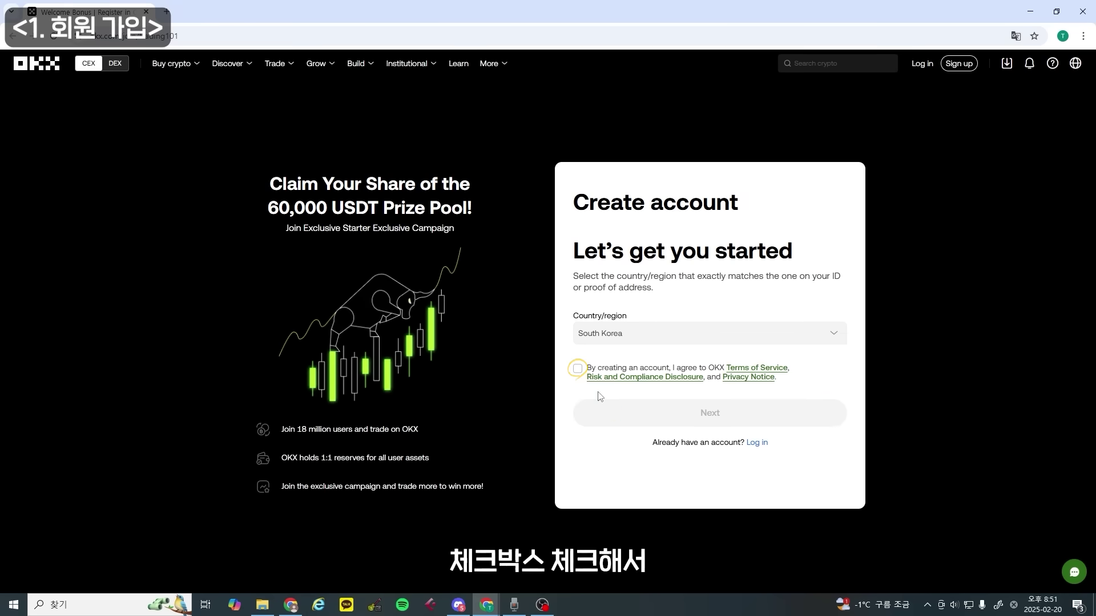
left_click(577, 369)
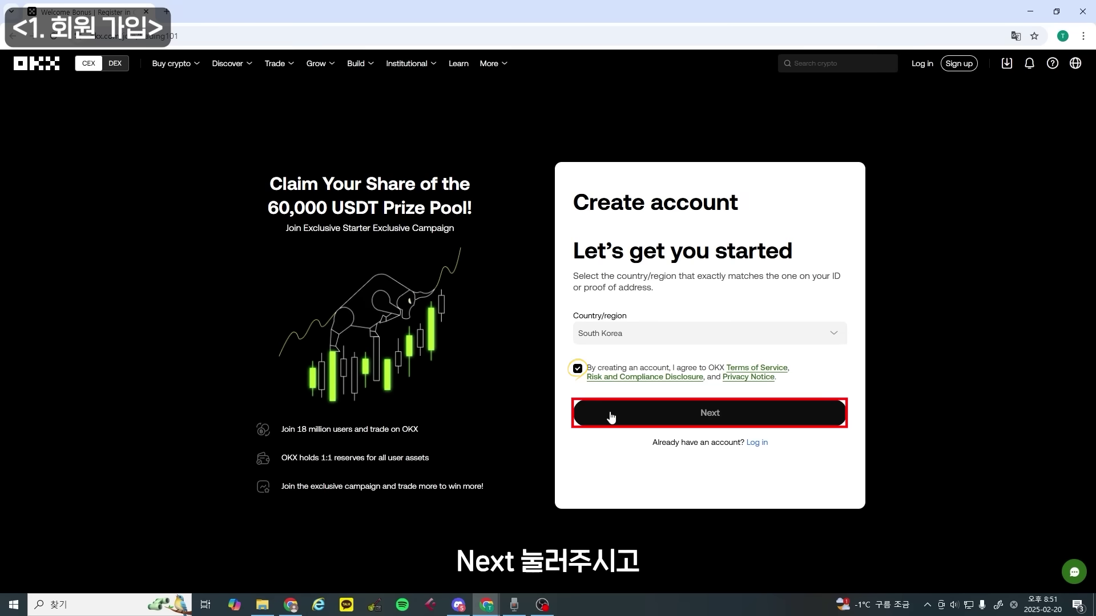
left_click(610, 417)
left_click(631, 361)
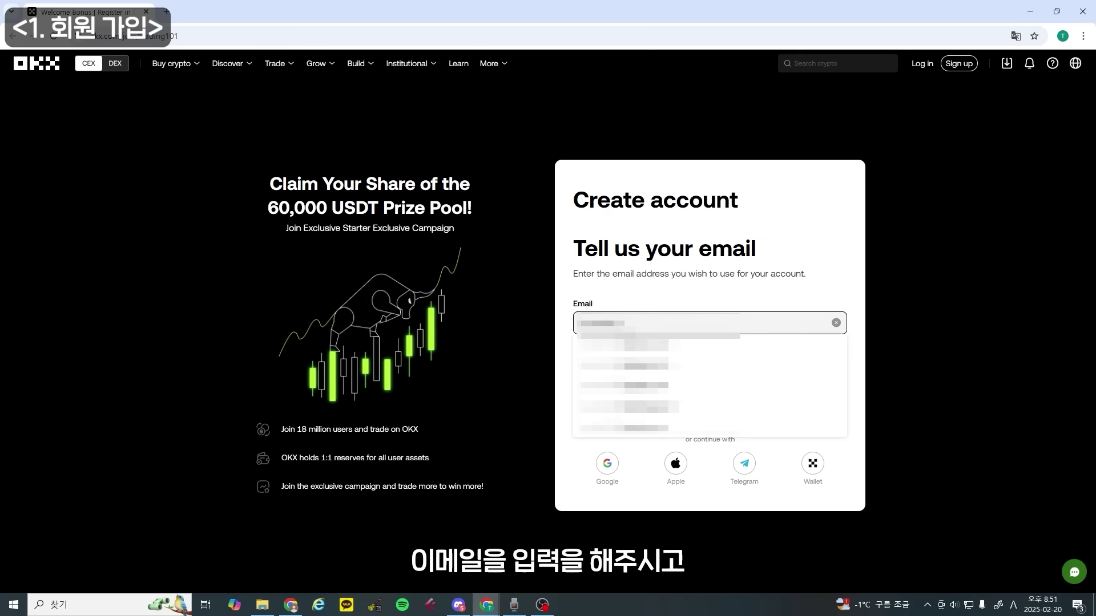
Fill in the sign-up email, enter the emailed verification code, and request phone verification
left_click(753, 367)
left_click(753, 364)
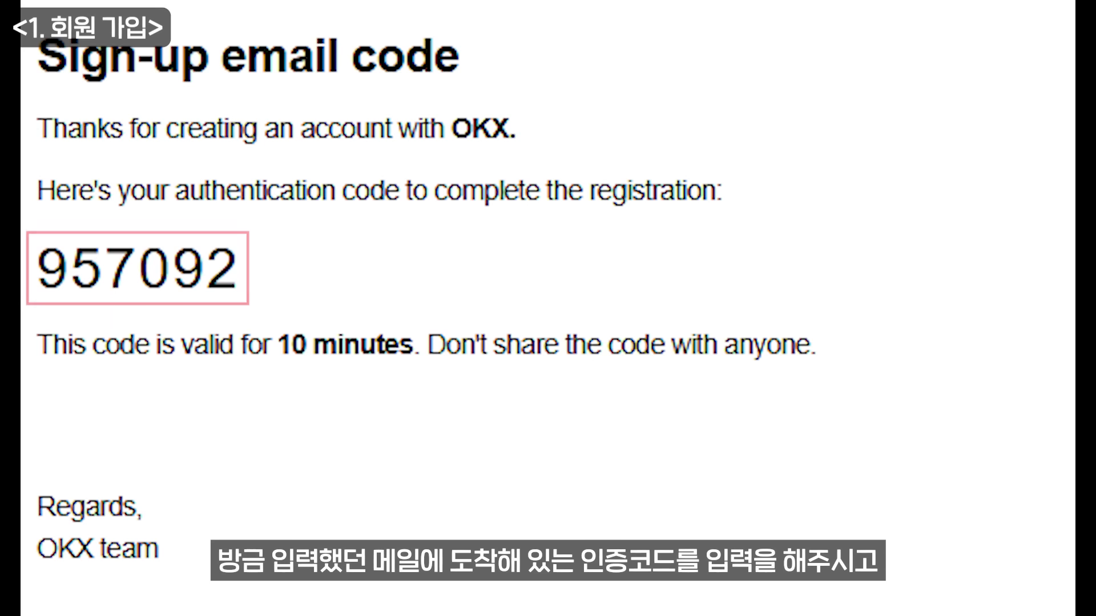
left_click(593, 336)
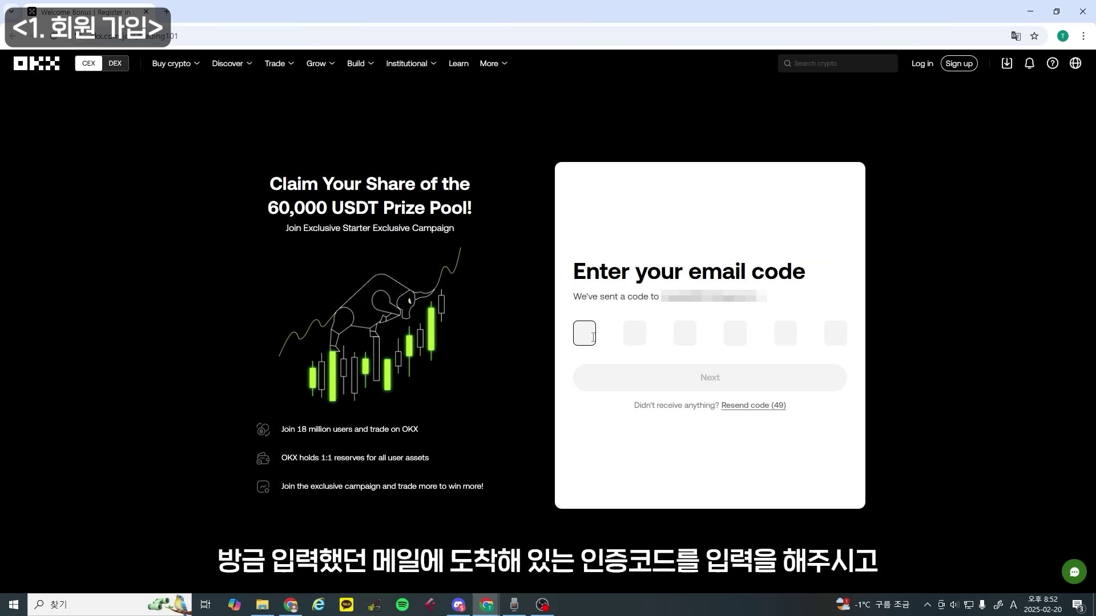
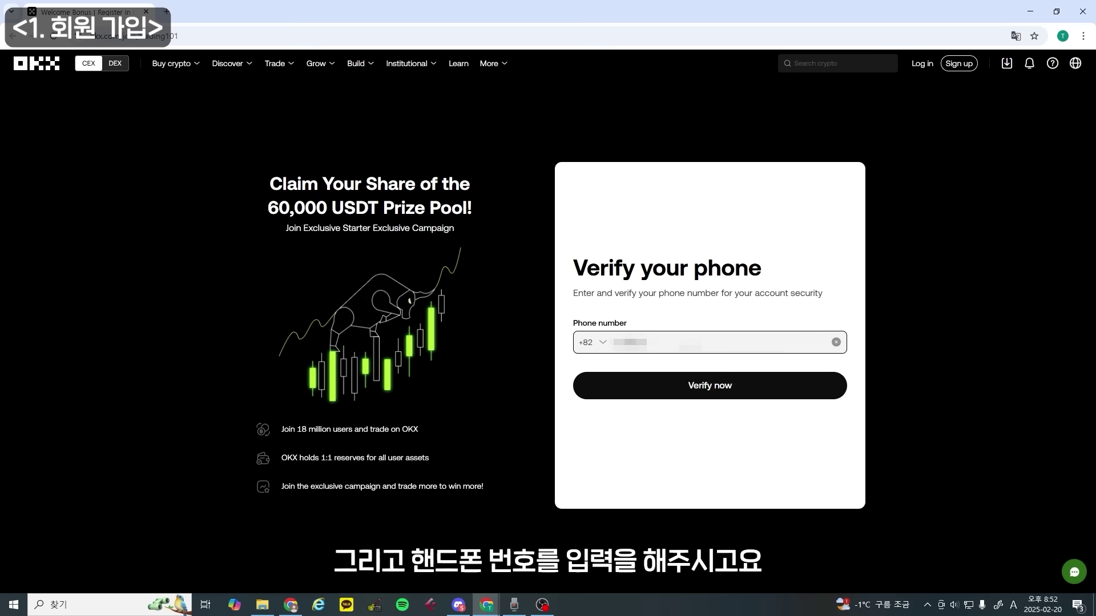
left_click(736, 393)
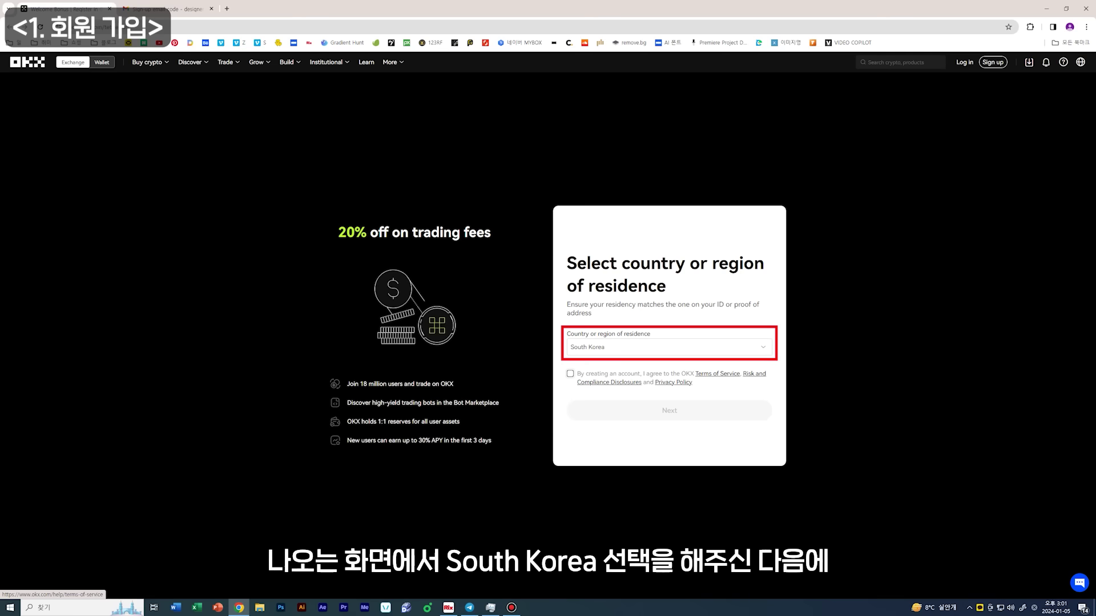
Accept the terms and enter a password with a number, uppercase letter and special character
left_click(570, 374)
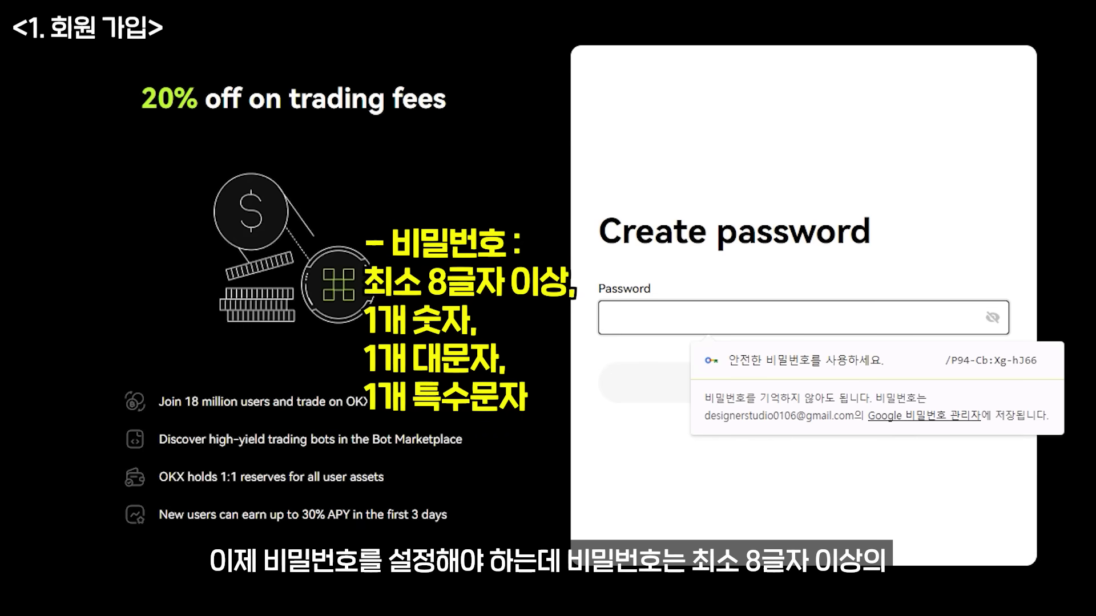
type("•••••••••••")
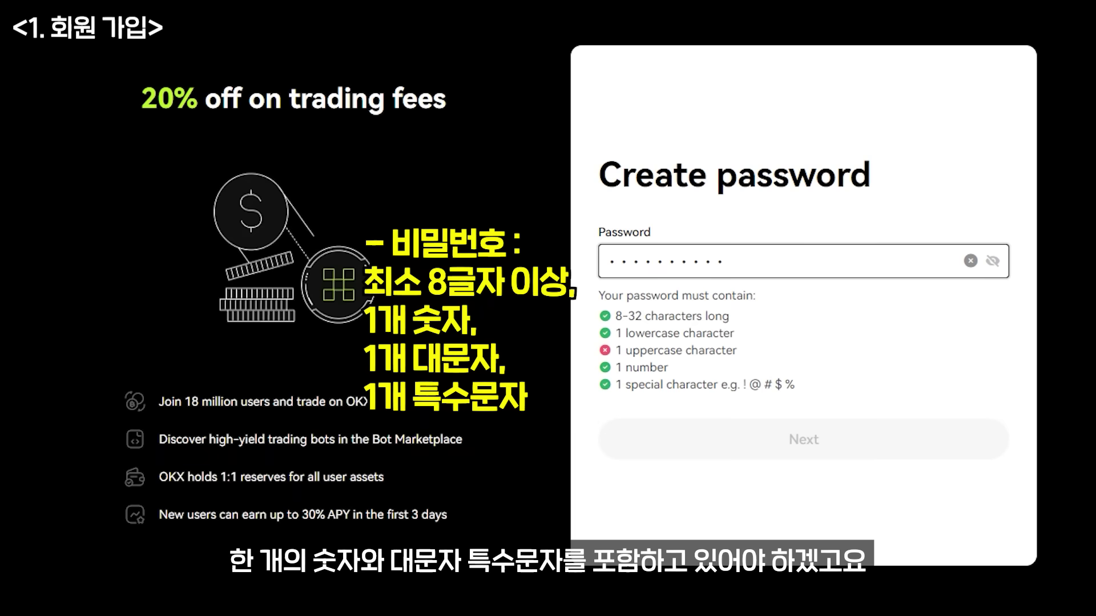
left_click(616, 262)
type("•")
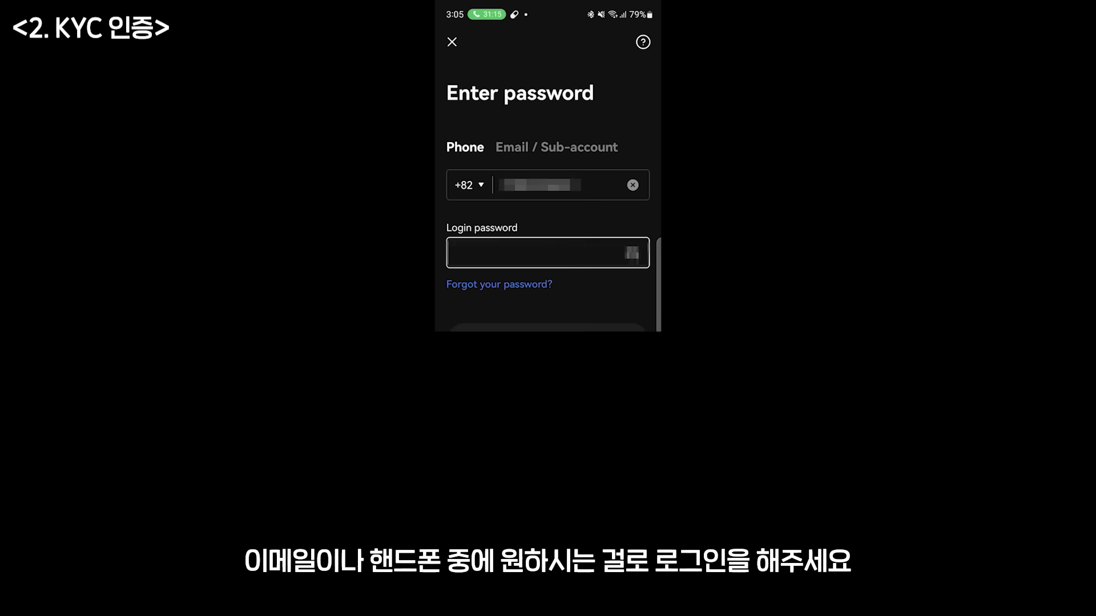
Log in to the OKX mobile app with the password and solve the slide captcha
type("*********")
key("Return")
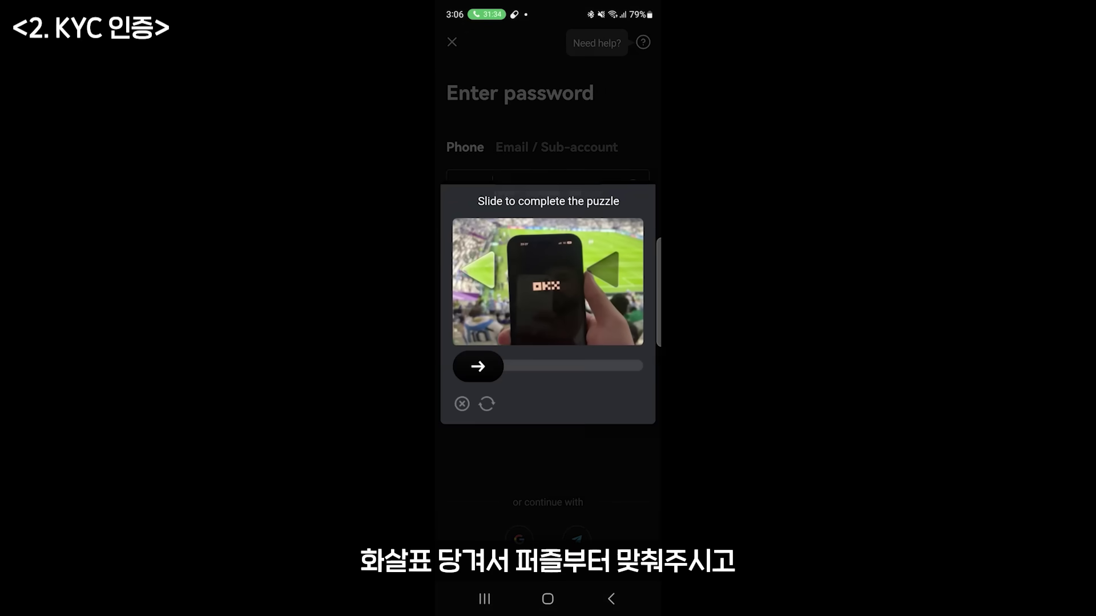
left_click_drag(477, 367, 599, 369)
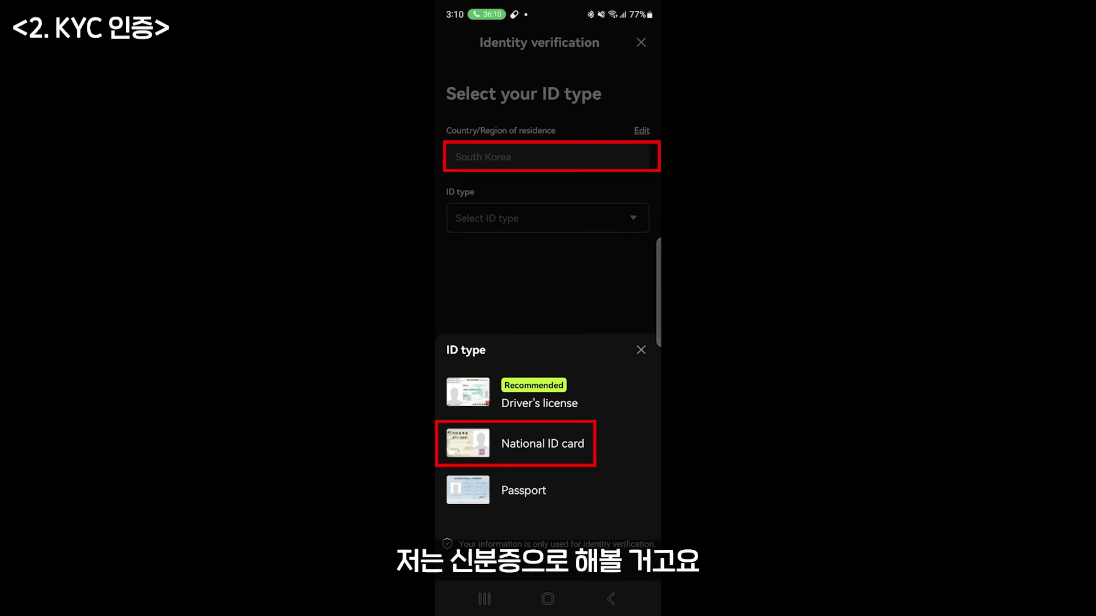
Choose National ID card, capture the ID, then take the verification selfie
left_click(543, 444)
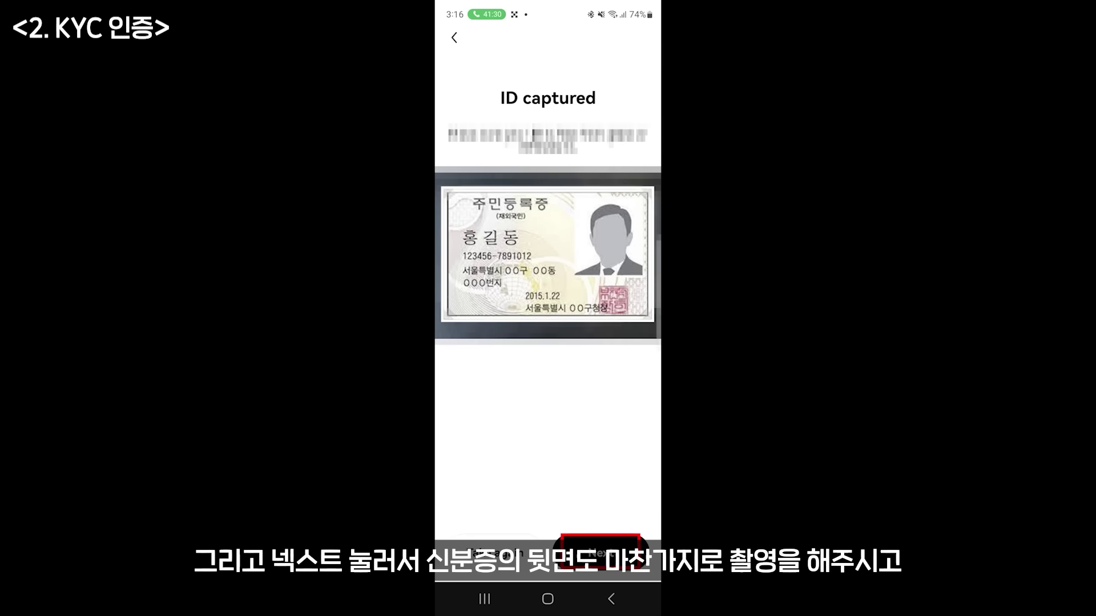
left_click(599, 551)
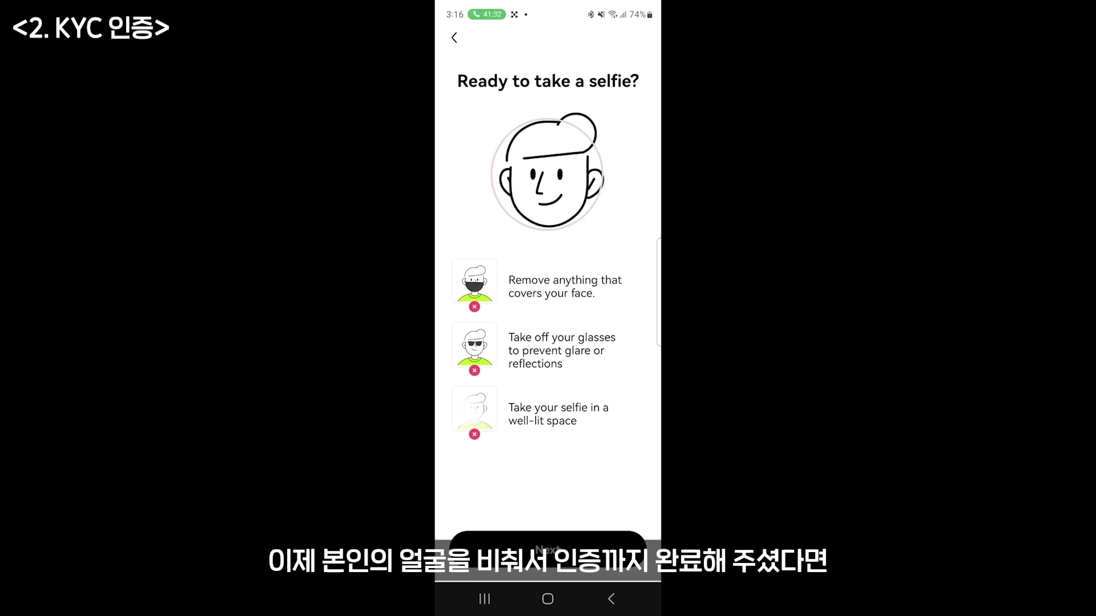
left_click(559, 542)
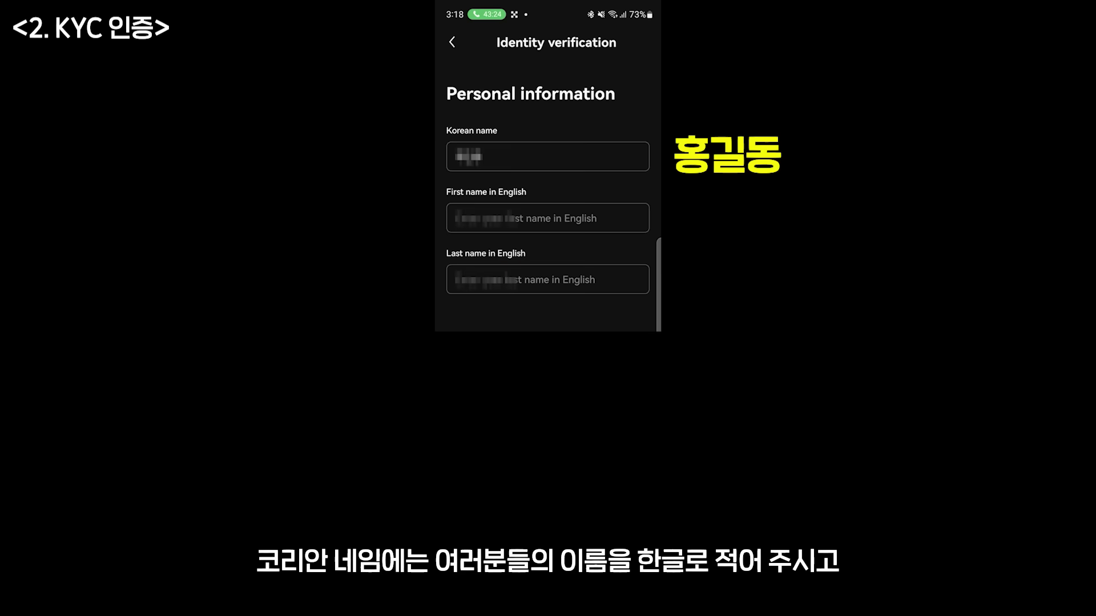
Enter the first and last name in English
left_click(548, 218)
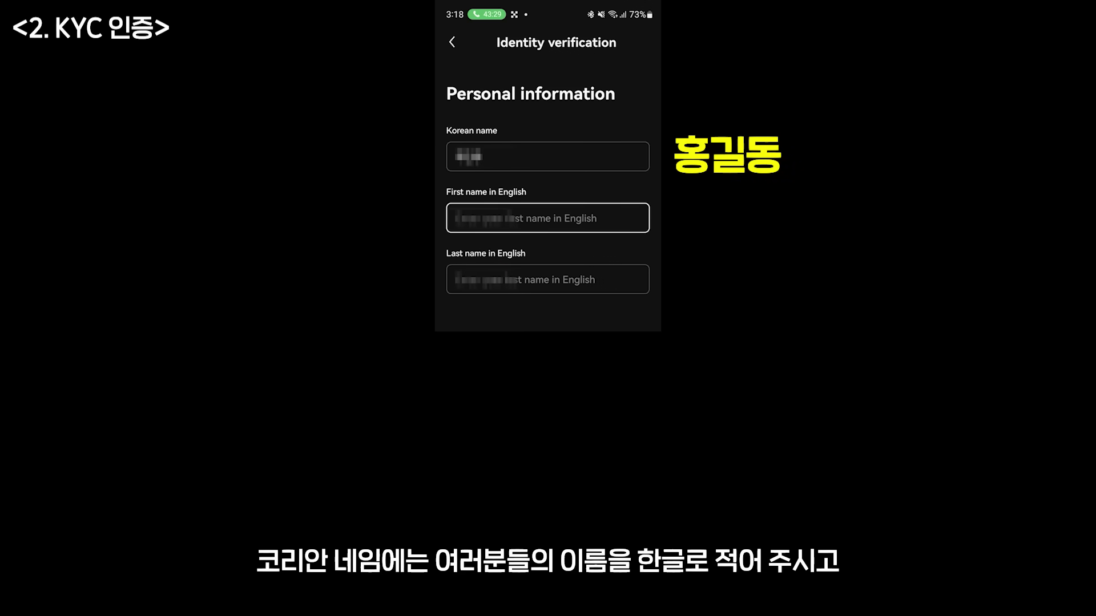
type("ju")
left_click(548, 280)
type("•••••••")
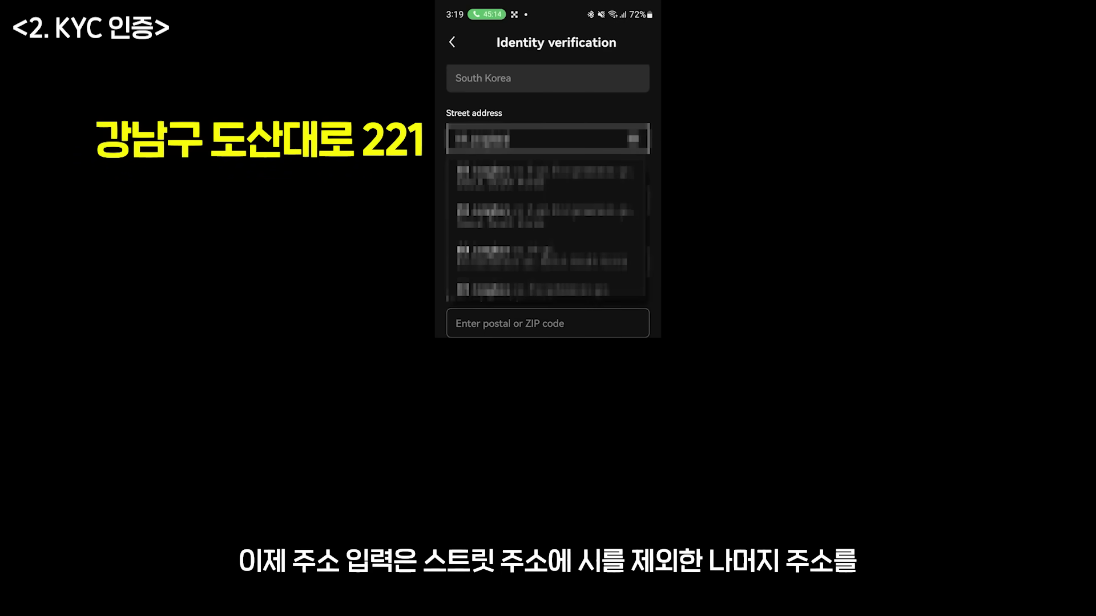
Enter the street address and replace the prefilled City/Town value, submitting the form
type("•••")
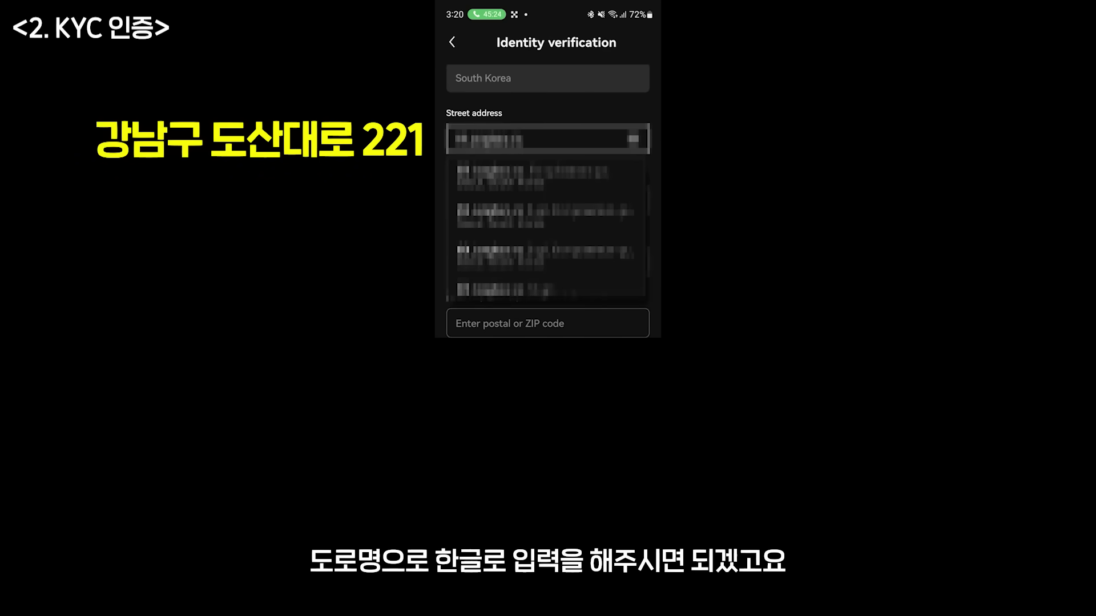
type("•••")
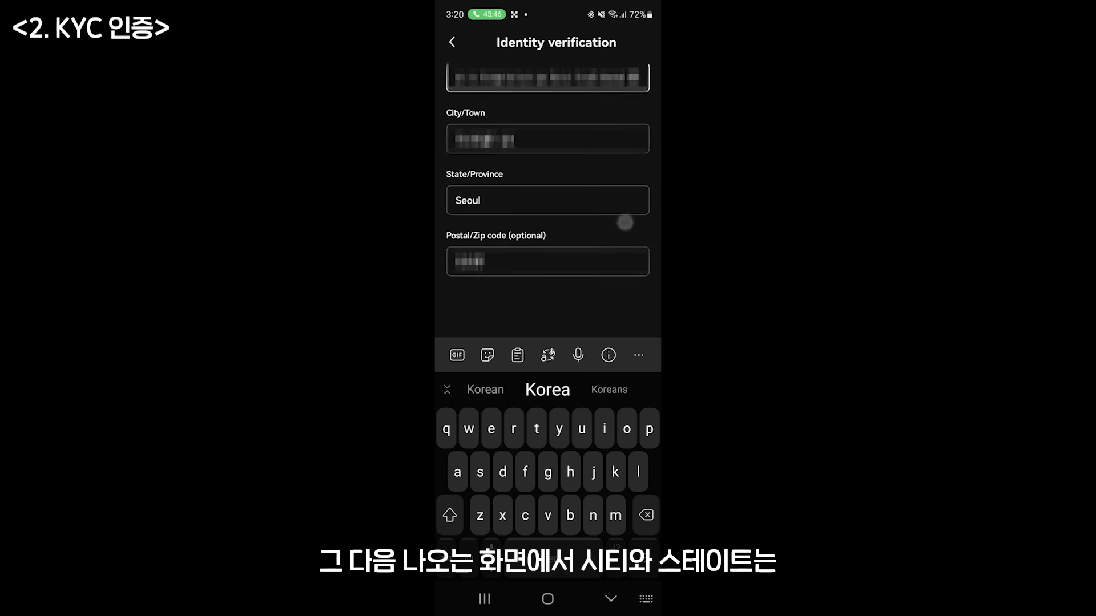
scroll(625, 222, "up", 2)
left_click(514, 201)
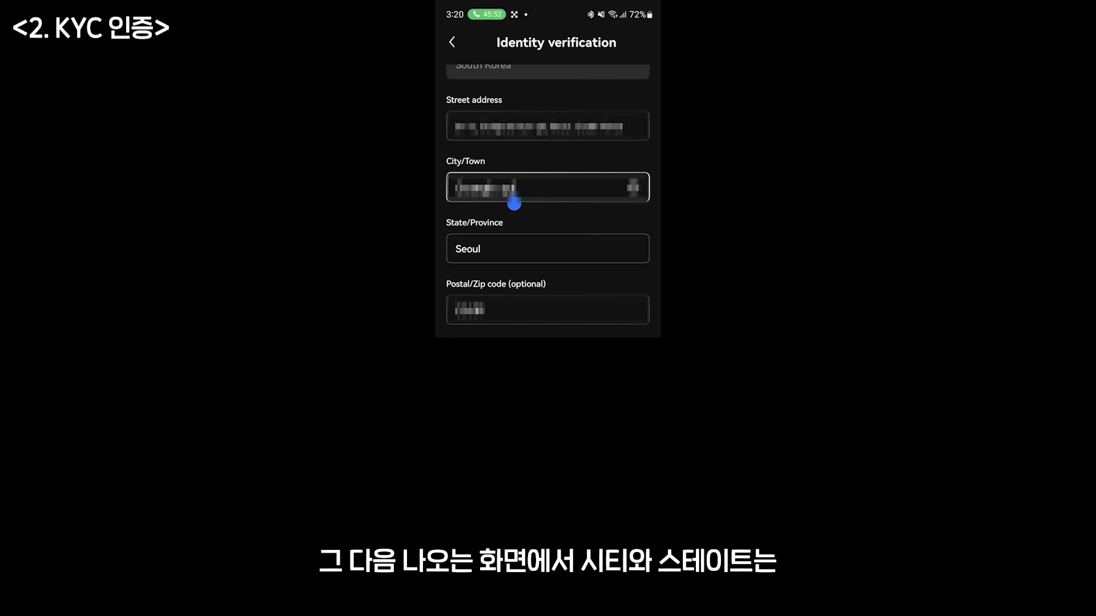
key("BackSpace")
key("BackSpace")
key("BackSpace")
key("BackSpace")
key("BackSpace")
key("BackSpace")
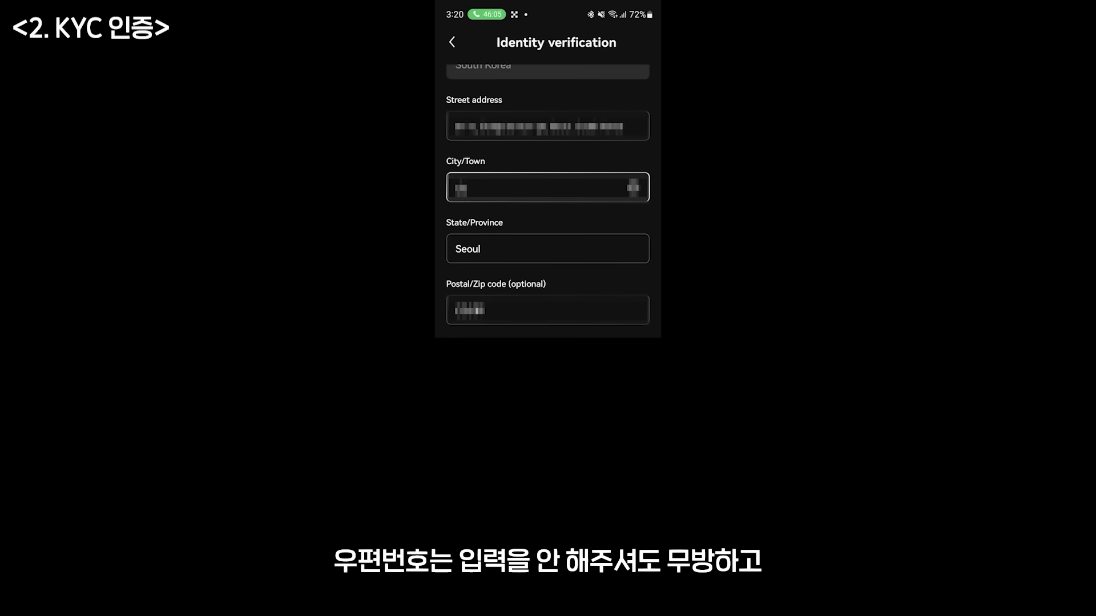
type("**")
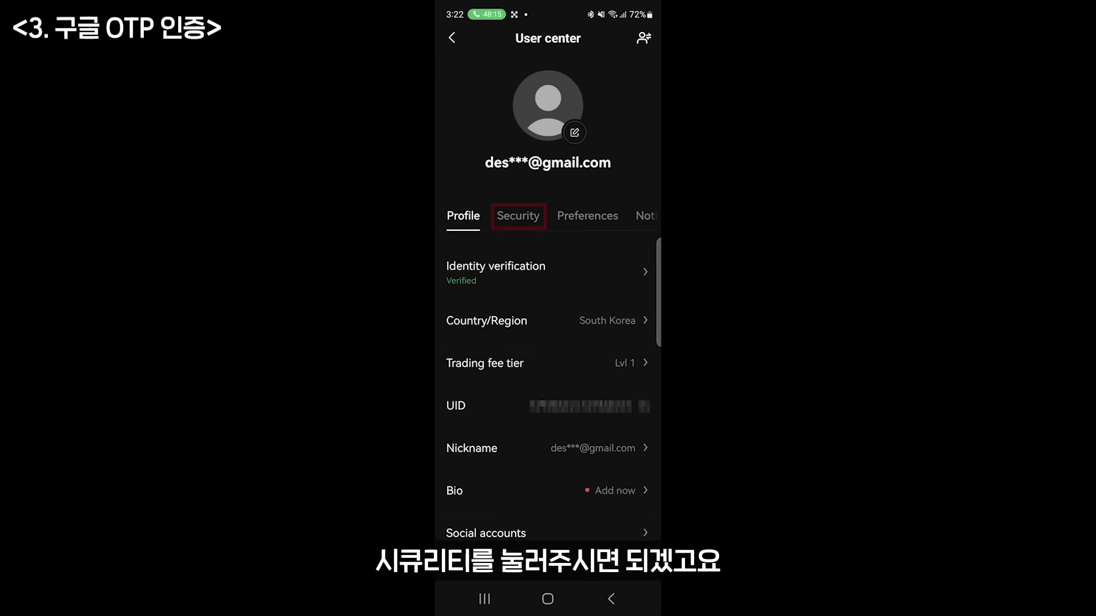
In Security, switch on two-factor authentication, enter the phone code, and copy the setup key
left_click(518, 216)
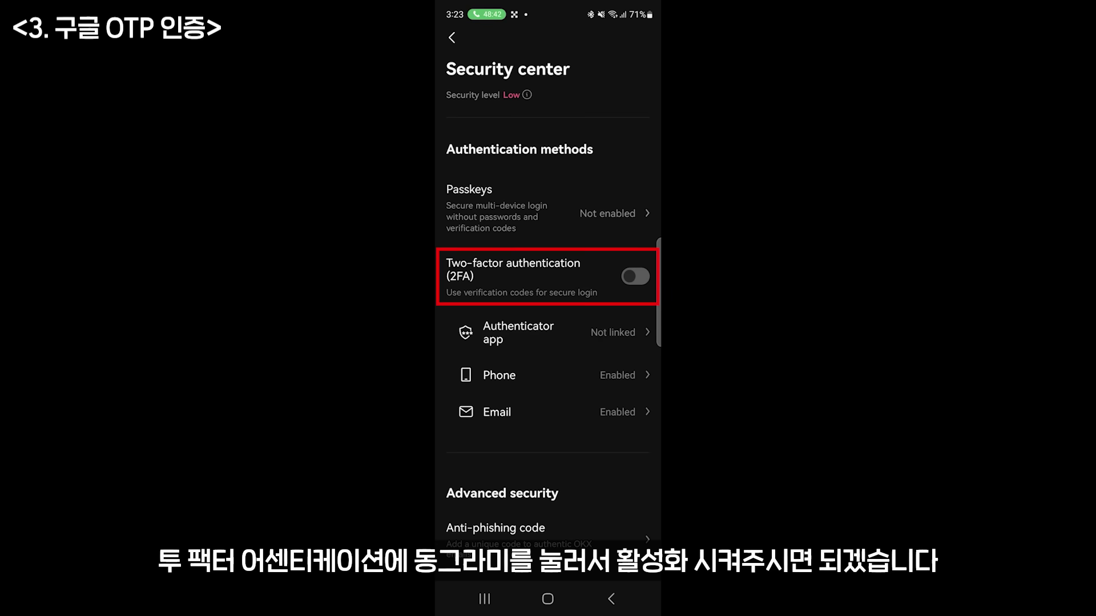
left_click(635, 276)
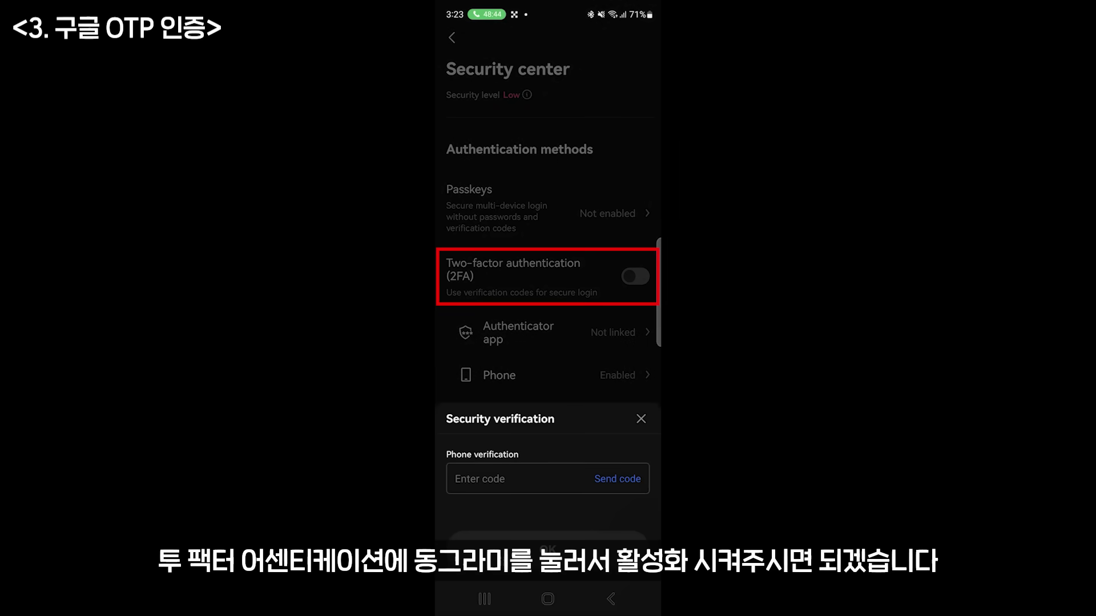
left_click(514, 478)
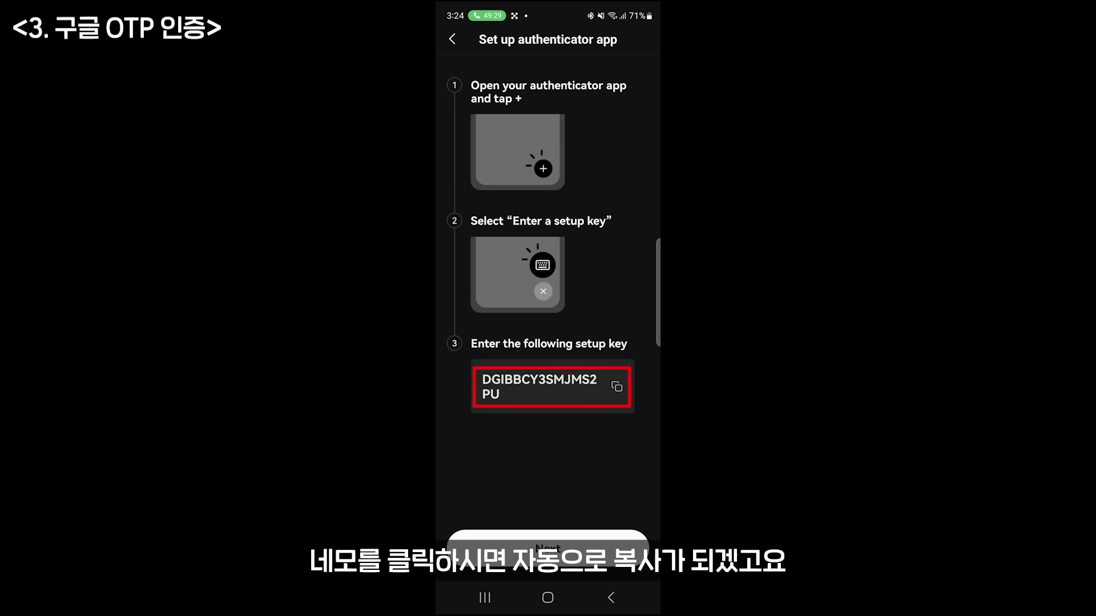
left_click(615, 387)
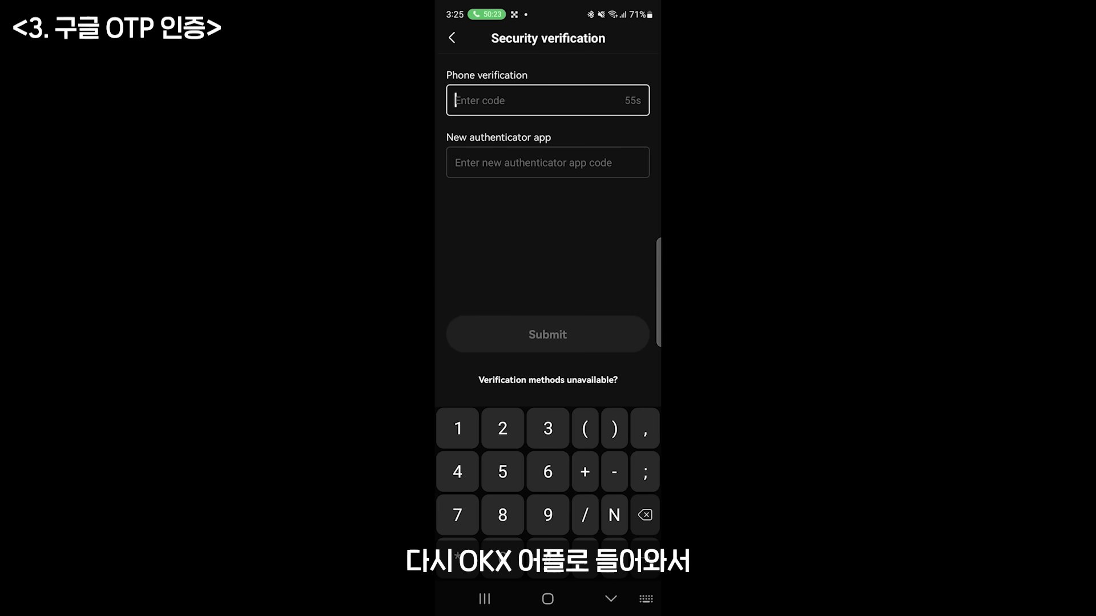
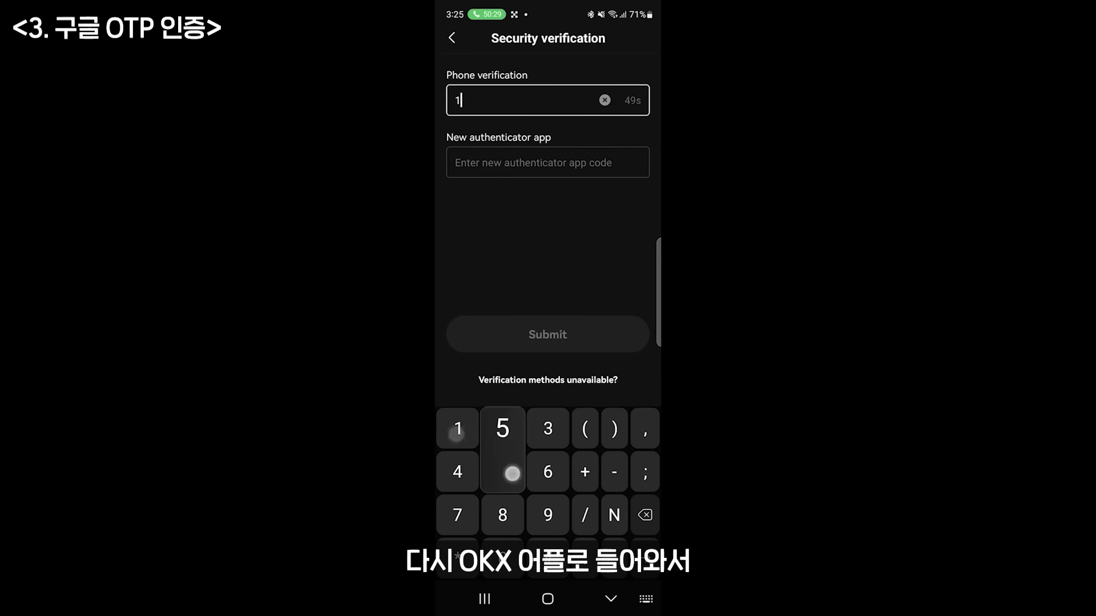
Enter the phone code and the okx Google Authenticator code to link the authenticator
left_click(547, 162)
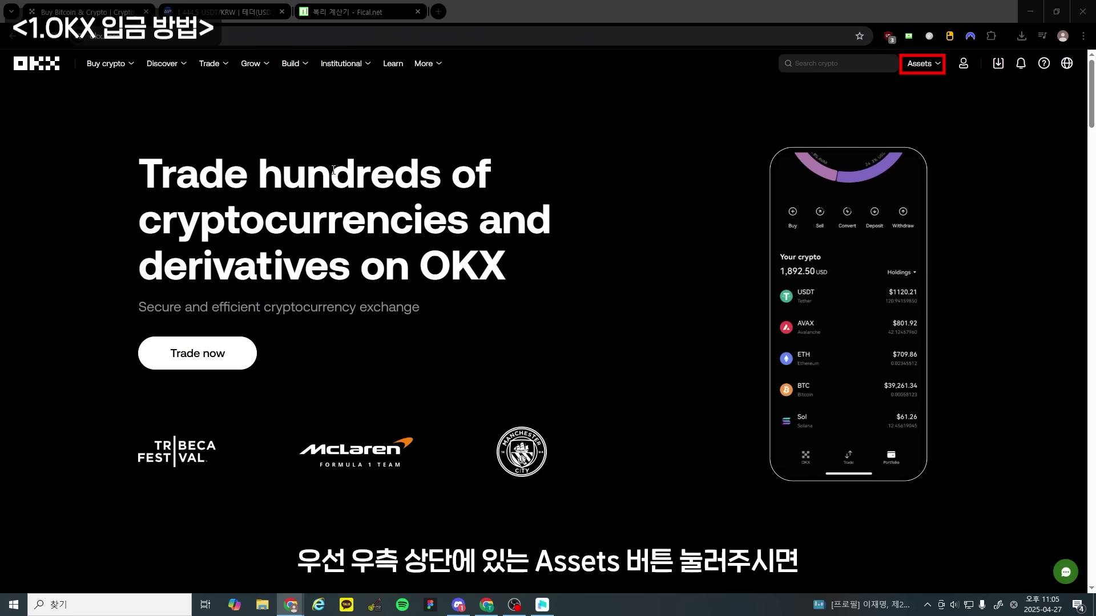
Open the Deposit page from the Assets menu in the top bar
mouse_move(923, 67)
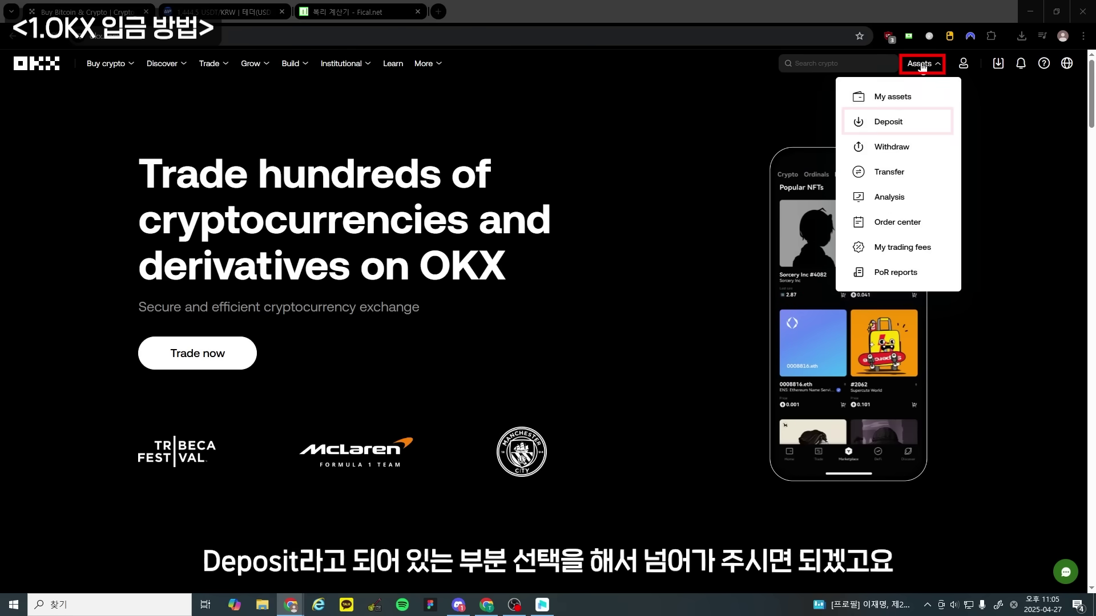
left_click(885, 122)
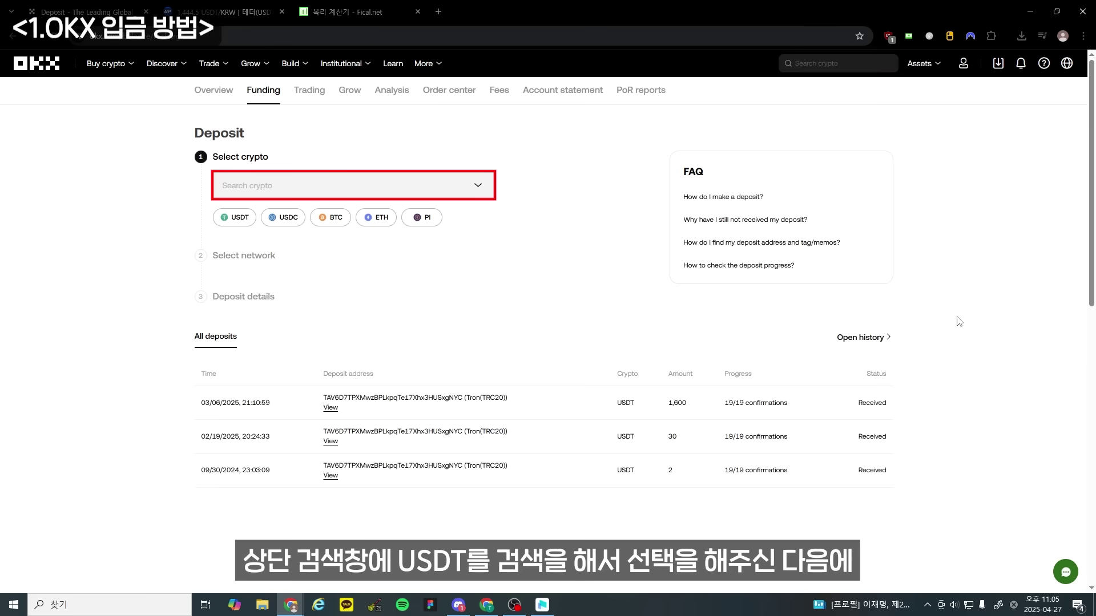
Copy the USDT deposit address for the Tron (TRC20) network and return to the Upbit tab
left_click(231, 220)
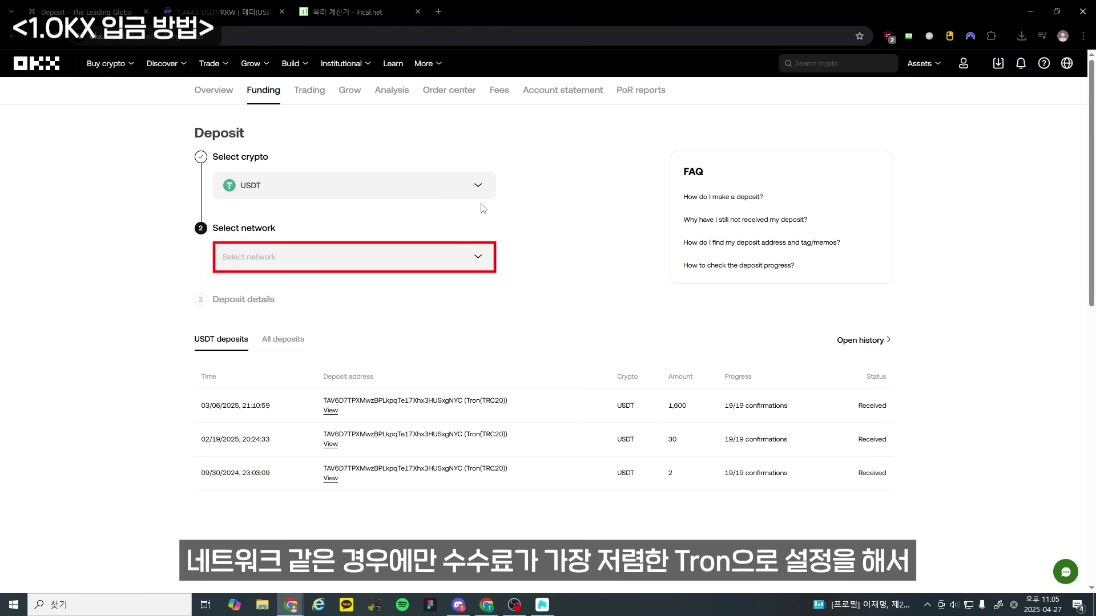
left_click(393, 257)
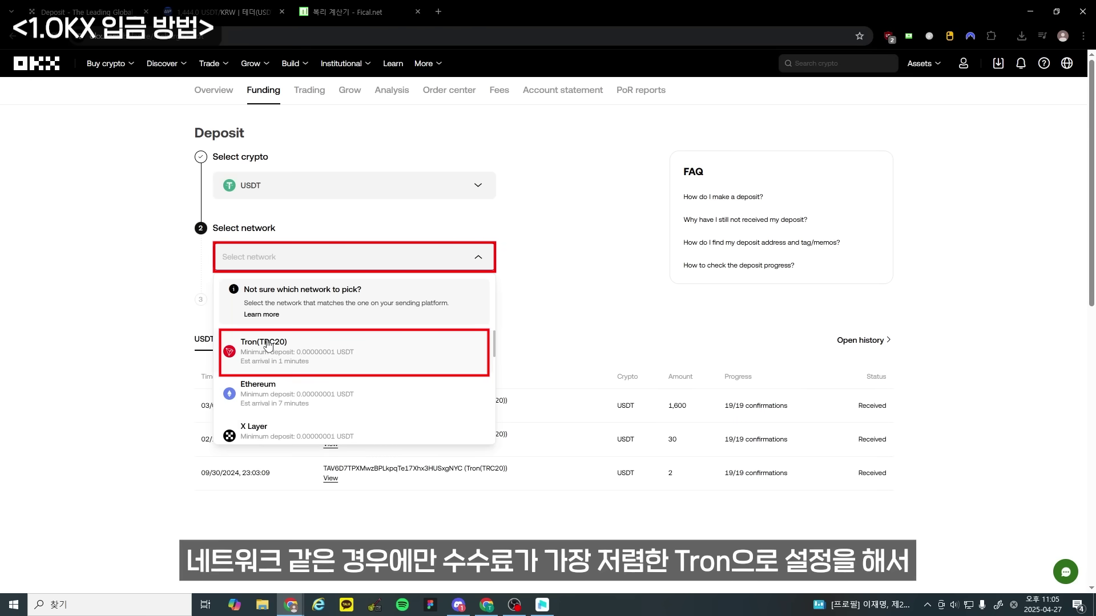
left_click(273, 341)
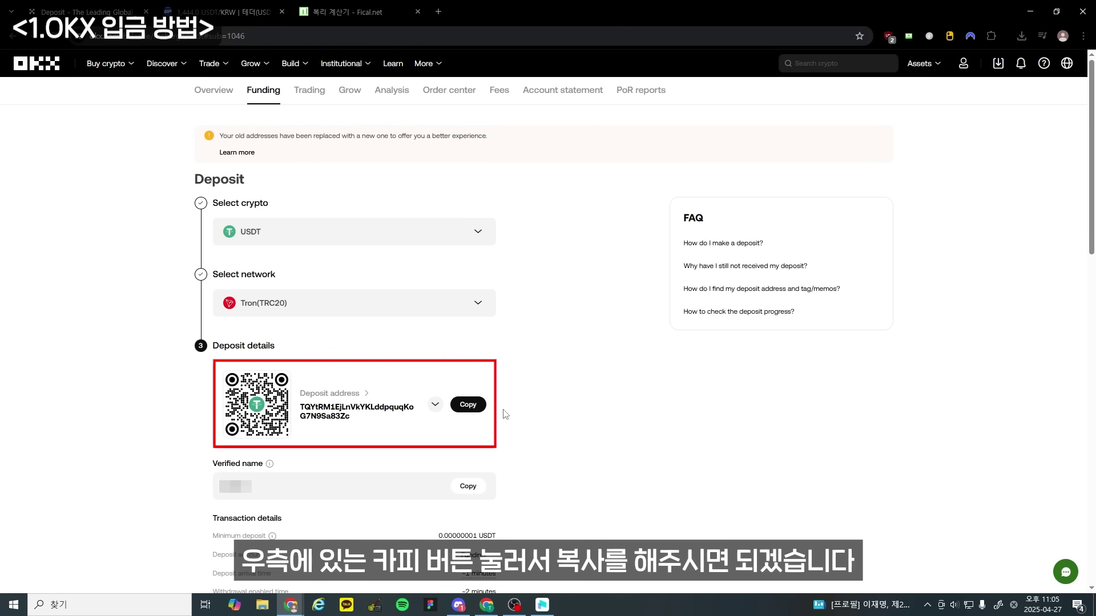
left_click(468, 405)
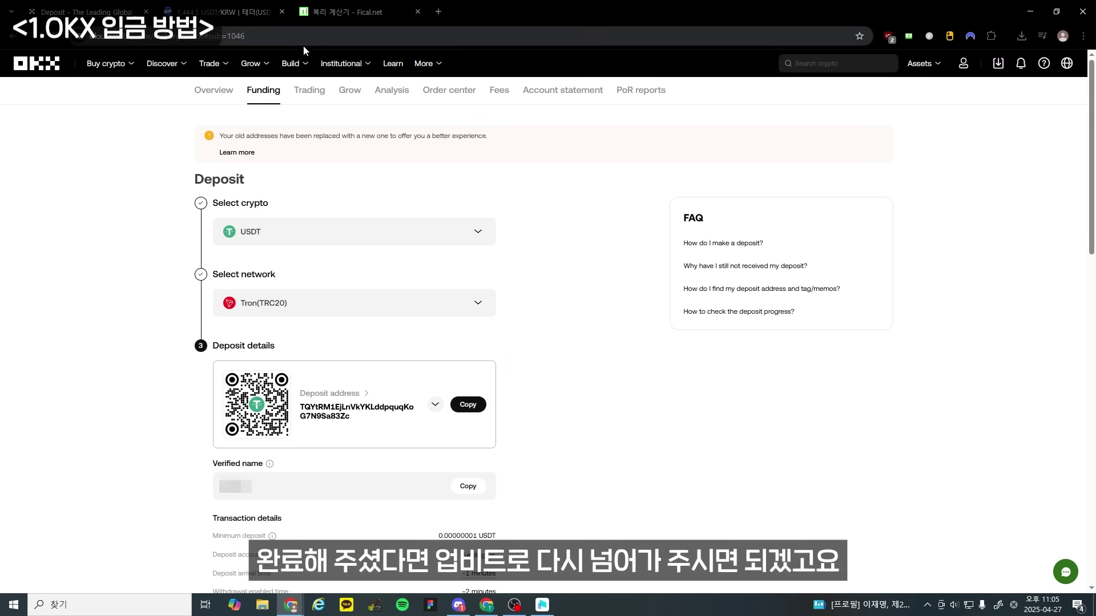
left_click(228, 12)
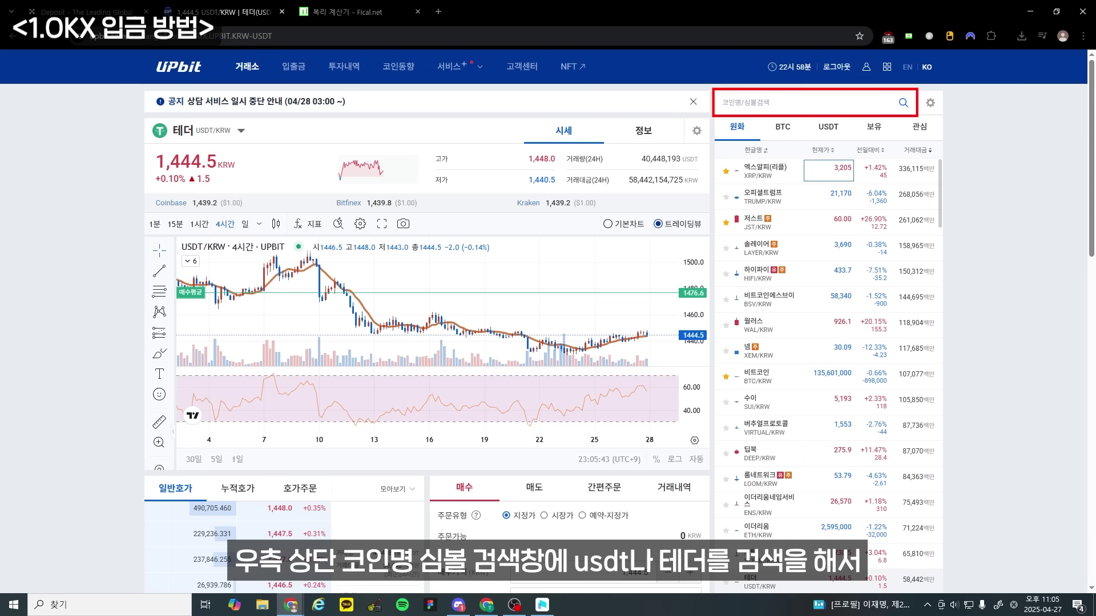
Search Upbit's coin list for 'usdt', then open the 입출금 deposits and withdrawals page
left_click(804, 103)
type("usdt")
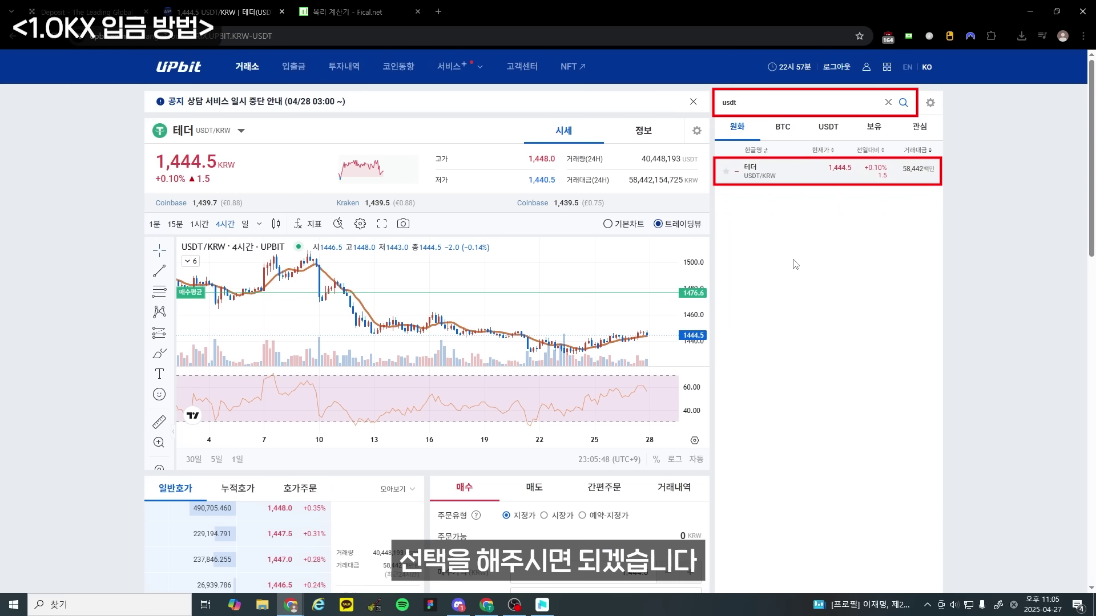
scroll(795, 267, "down", 4)
scroll(795, 266, "down", 1)
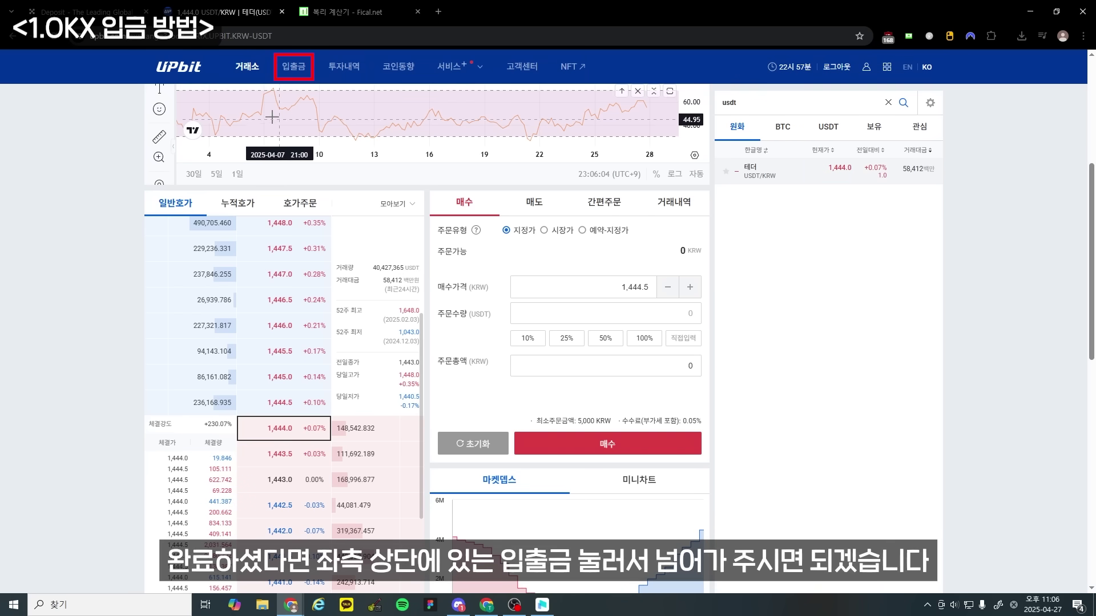
left_click(294, 66)
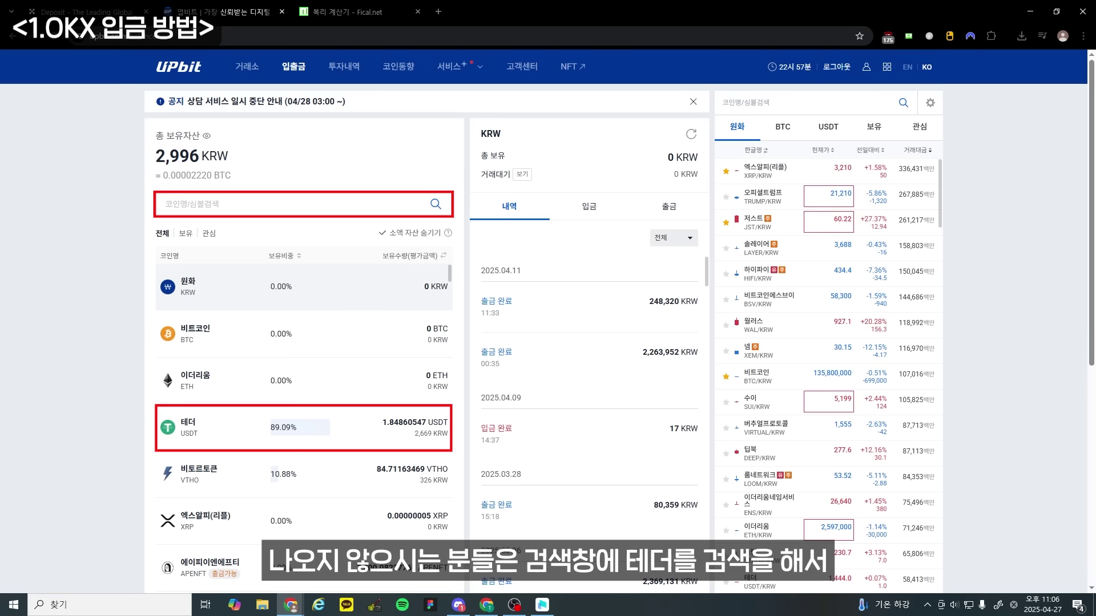
Request a withdrawal of the full 1.848605 USDT via Tron and confirm the network
left_click(244, 436)
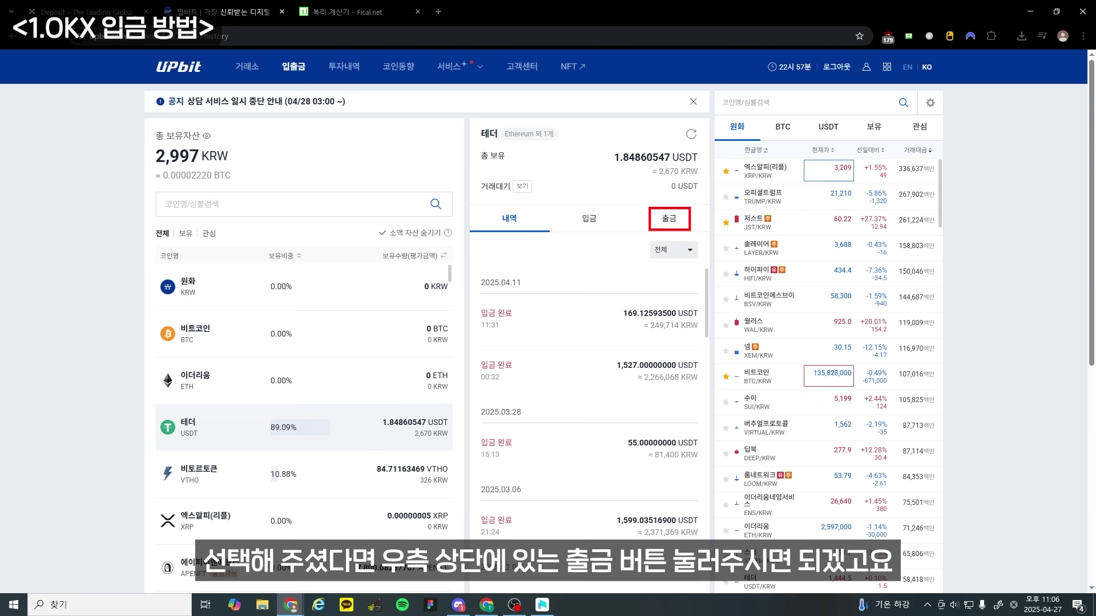
left_click(669, 218)
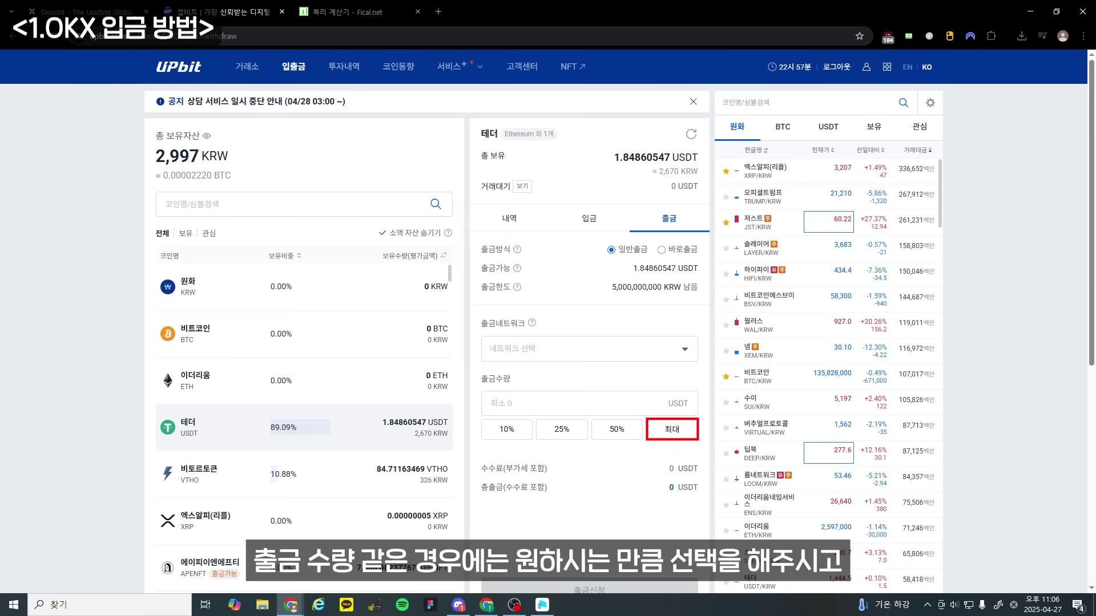
left_click(672, 429)
left_click(589, 349)
left_click(502, 398)
scroll(504, 429, "down", 2)
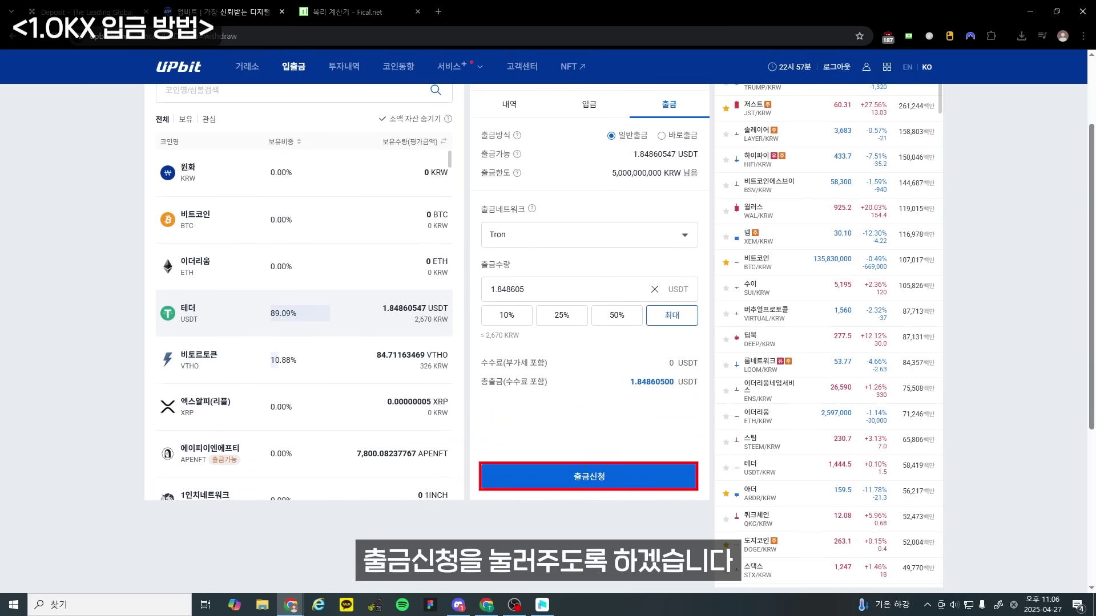
left_click(631, 475)
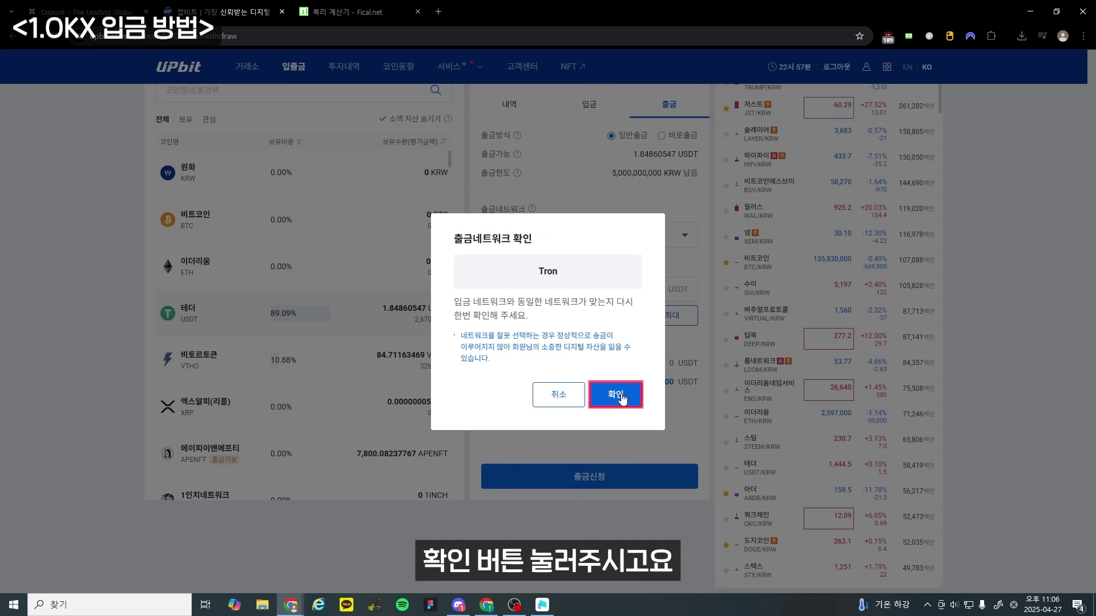
left_click(617, 394)
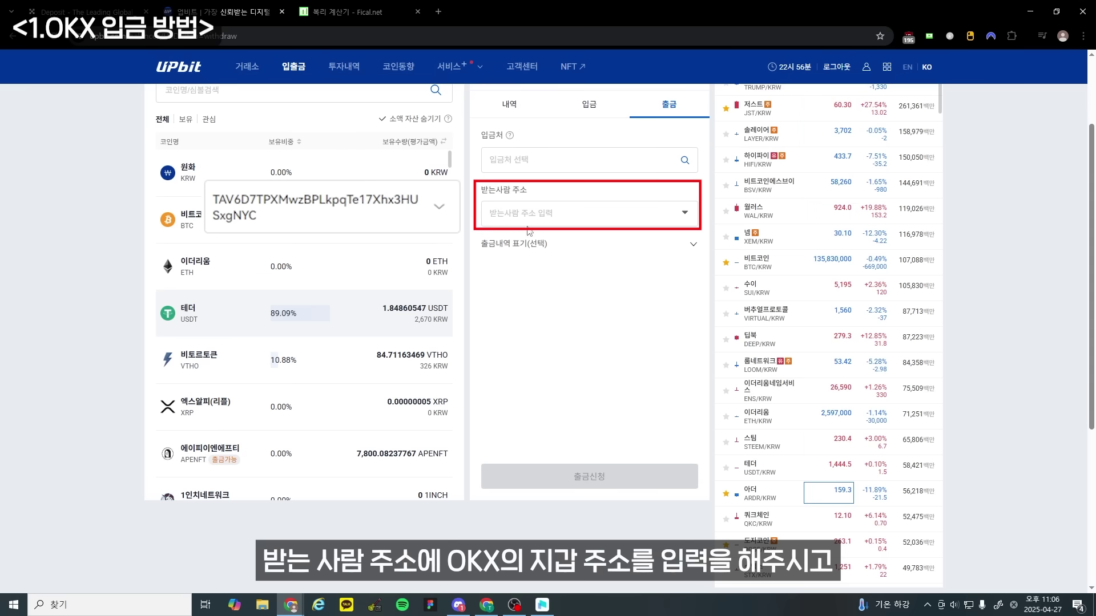
Paste the OKX deposit address as the recipient and choose OKX as the destination exchange
left_click(535, 213)
key("ctrl+v")
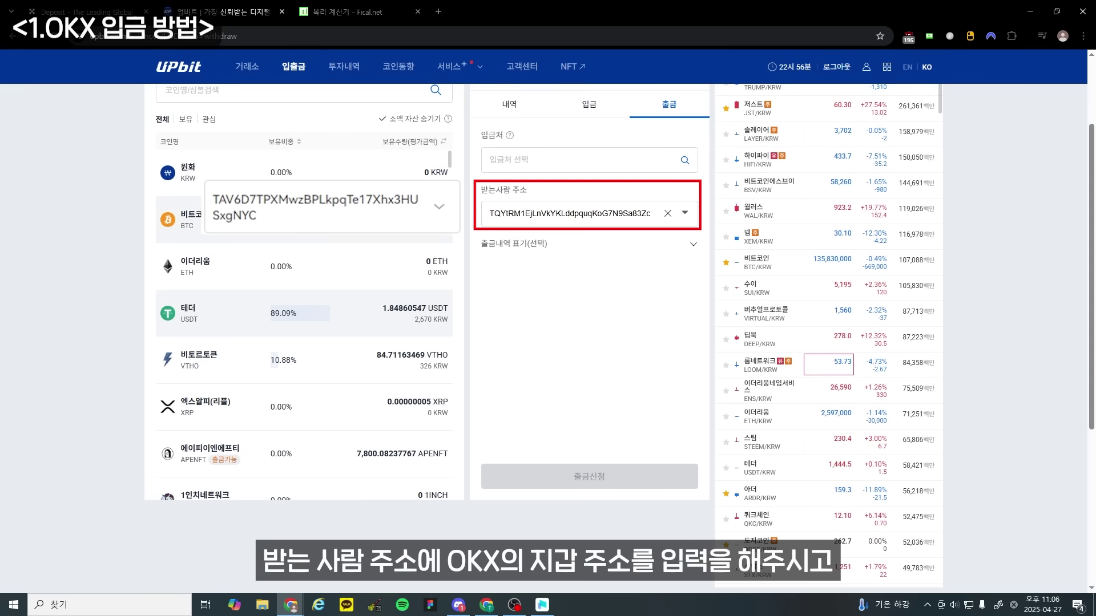
left_click(556, 160)
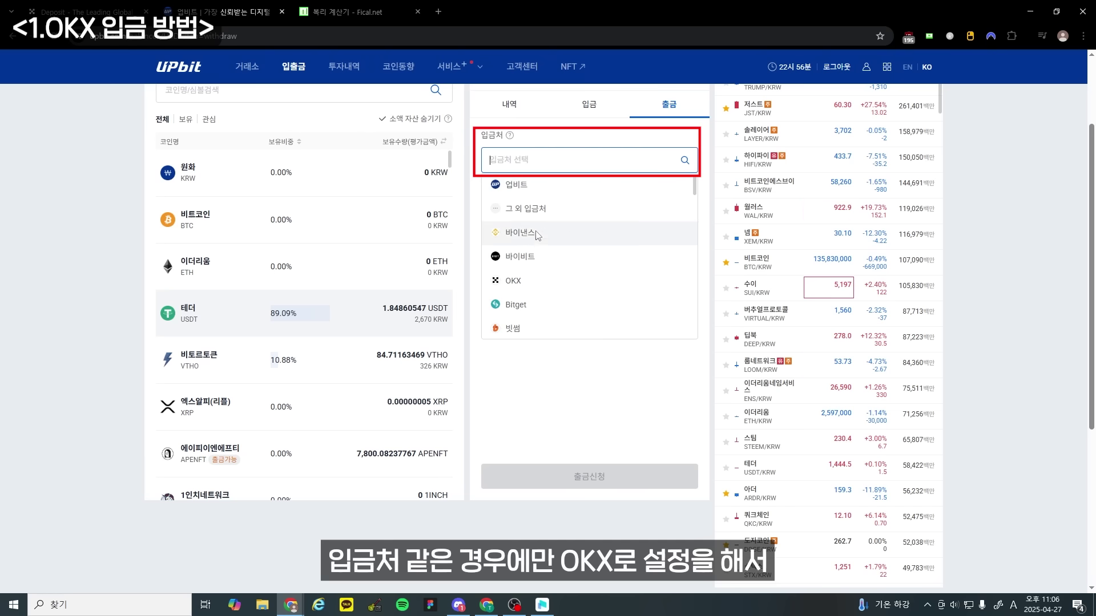
left_click(529, 277)
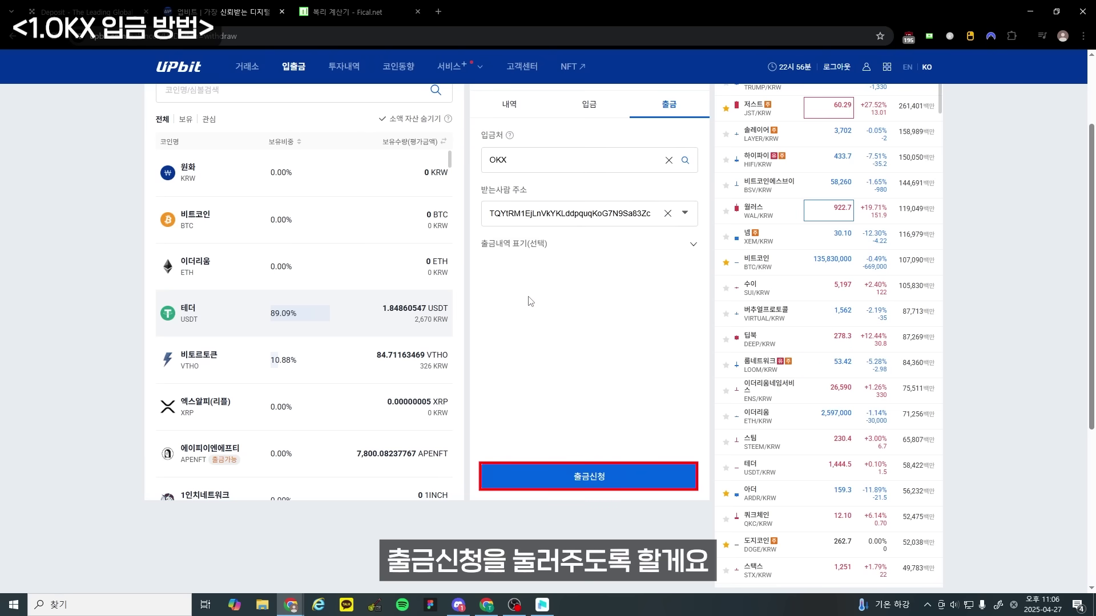
Submit the 3 USDT withdrawal, answer no, pass two-channel verification and filter history to withdrawals
left_click(522, 474)
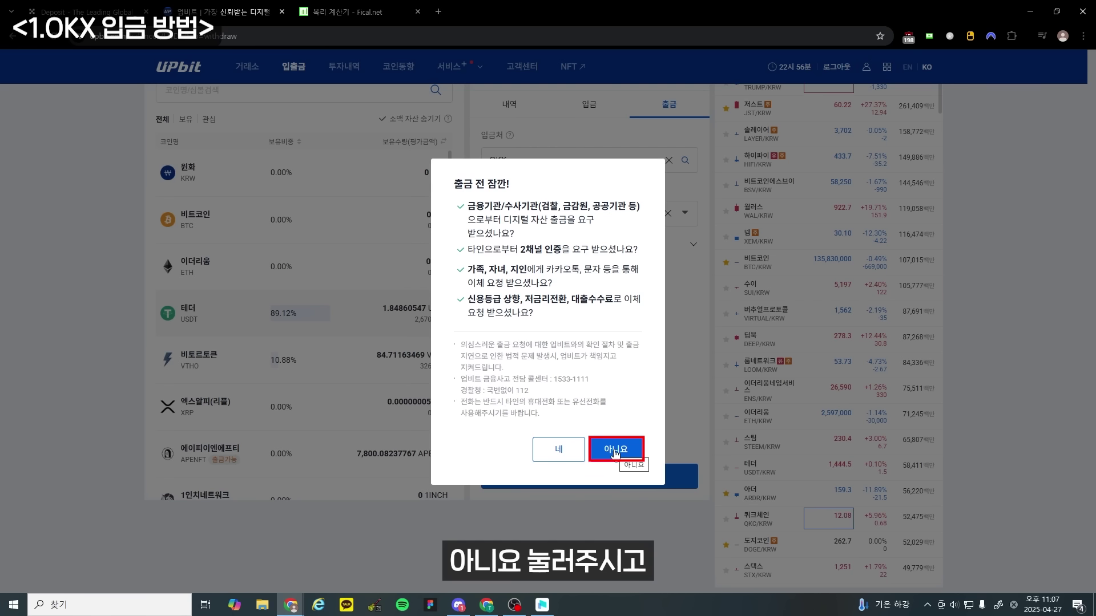
left_click(615, 450)
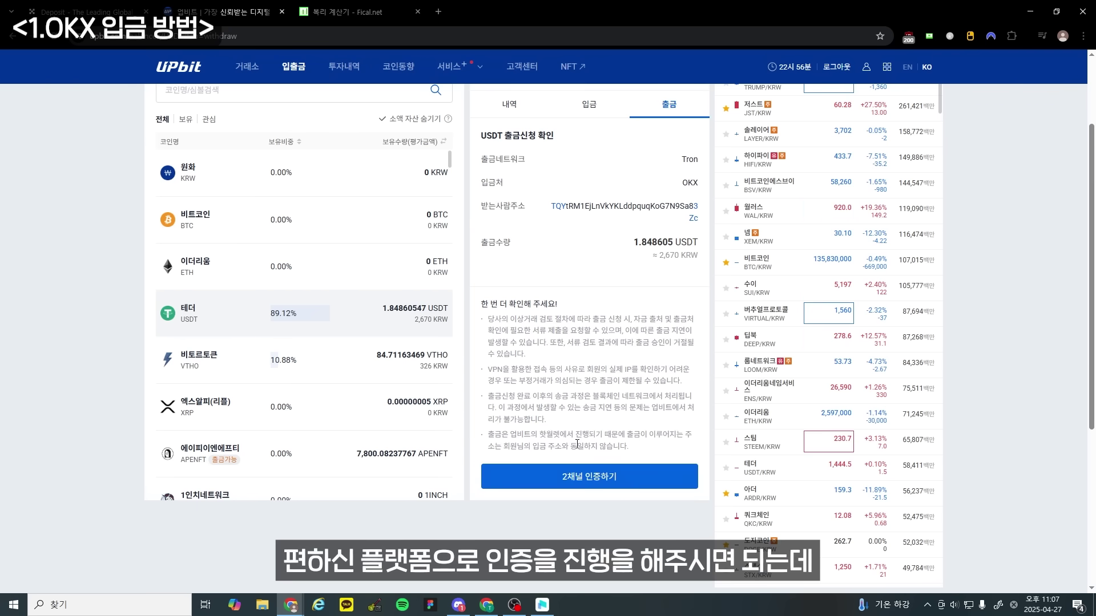
left_click(628, 477)
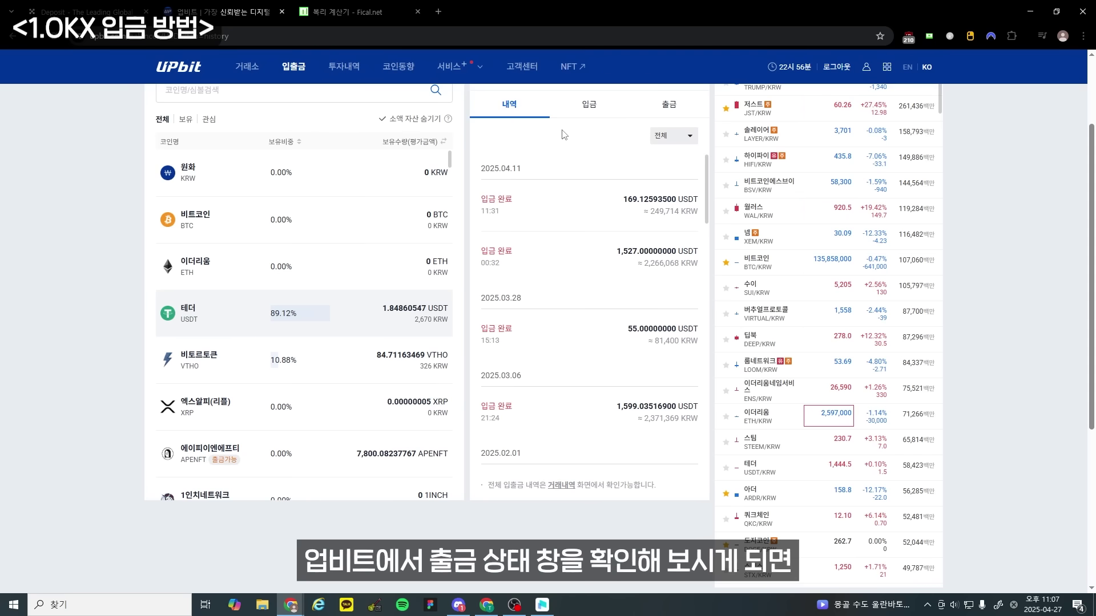
left_click(674, 136)
left_click(675, 192)
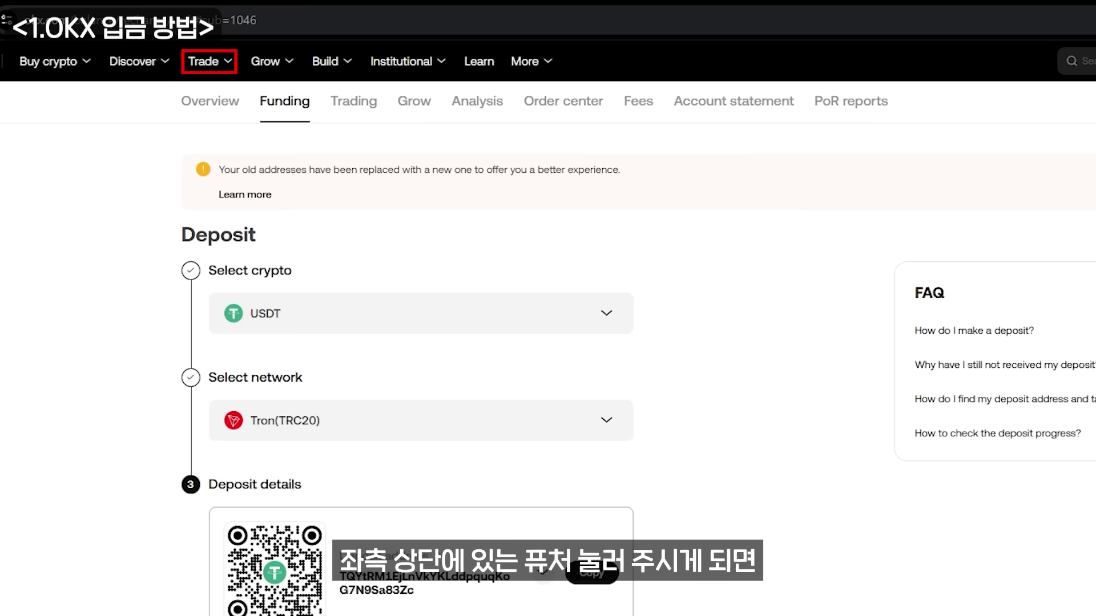
Open XRPUSDT Perpetual futures and transfer the maximum USDT from Funding to Trading
mouse_move(209, 67)
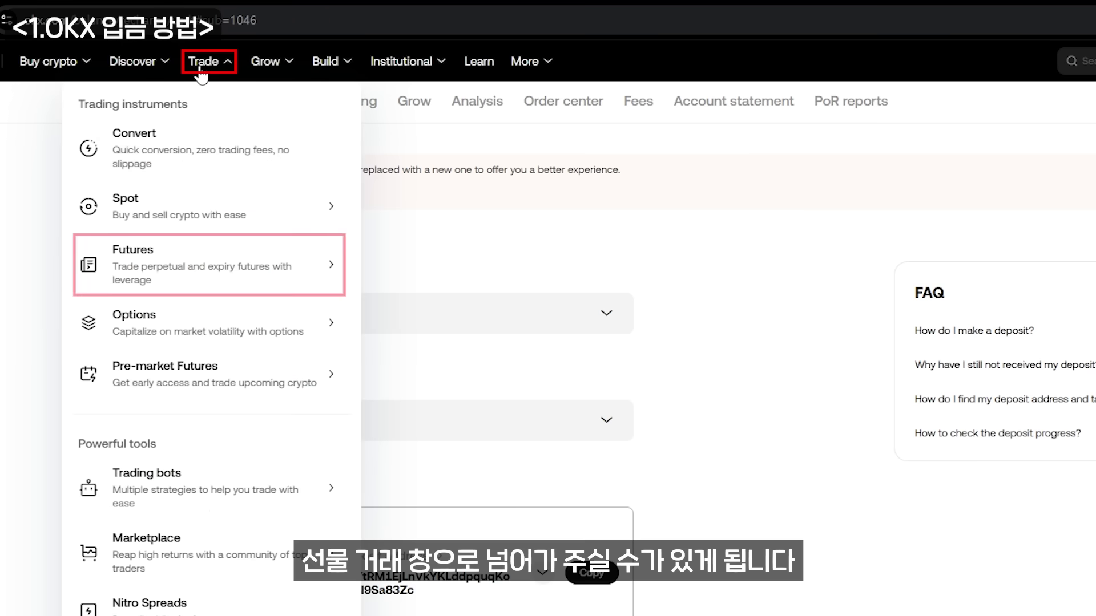
mouse_move(166, 264)
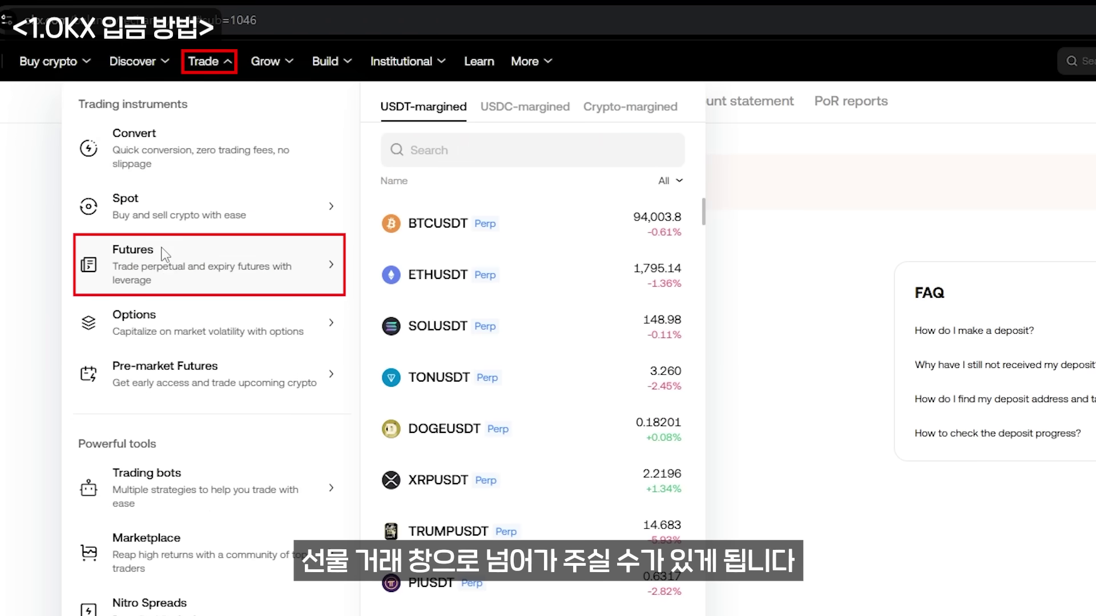
left_click(167, 255)
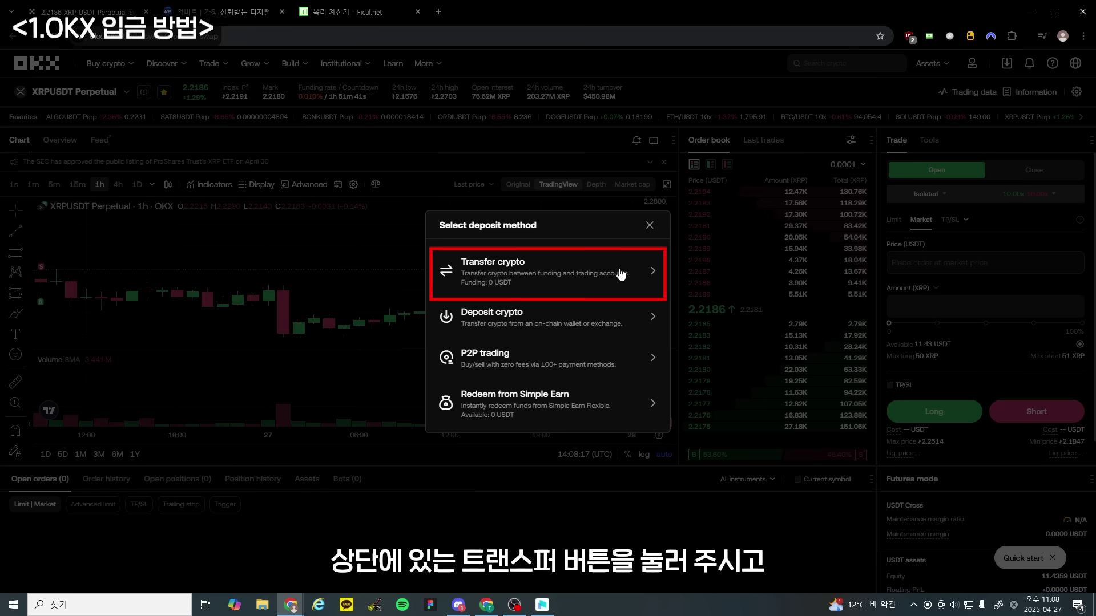
left_click(621, 275)
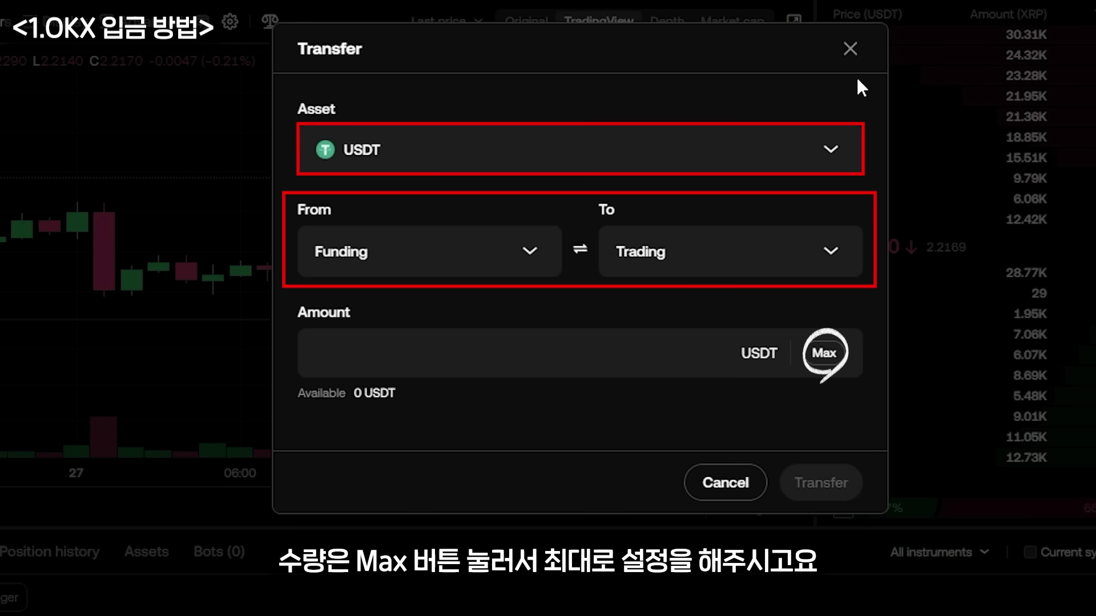
left_click(826, 353)
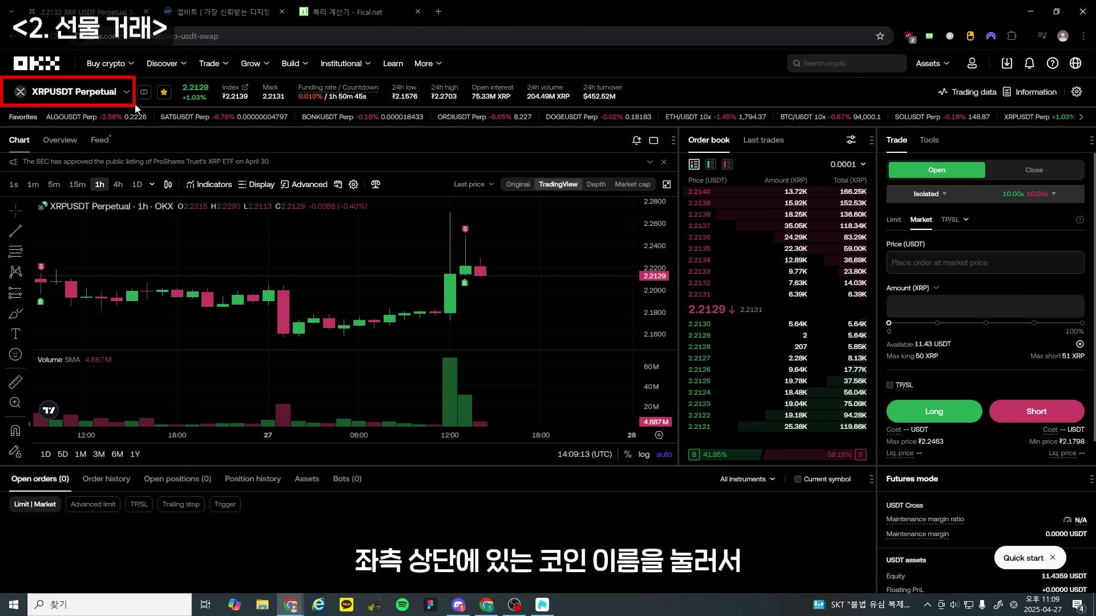
left_click(57, 103)
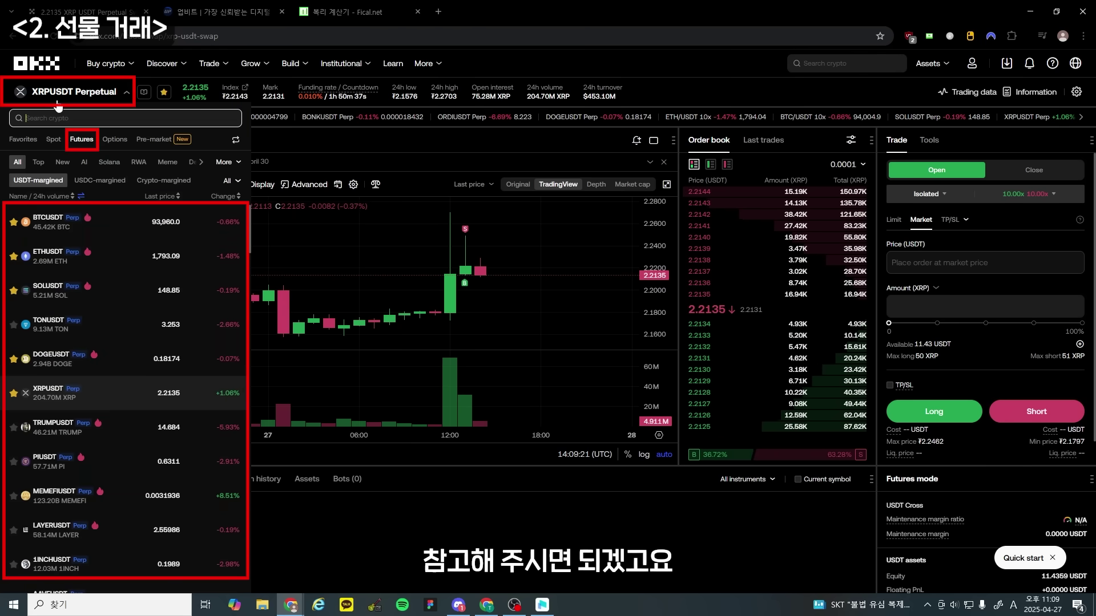
left_click(58, 102)
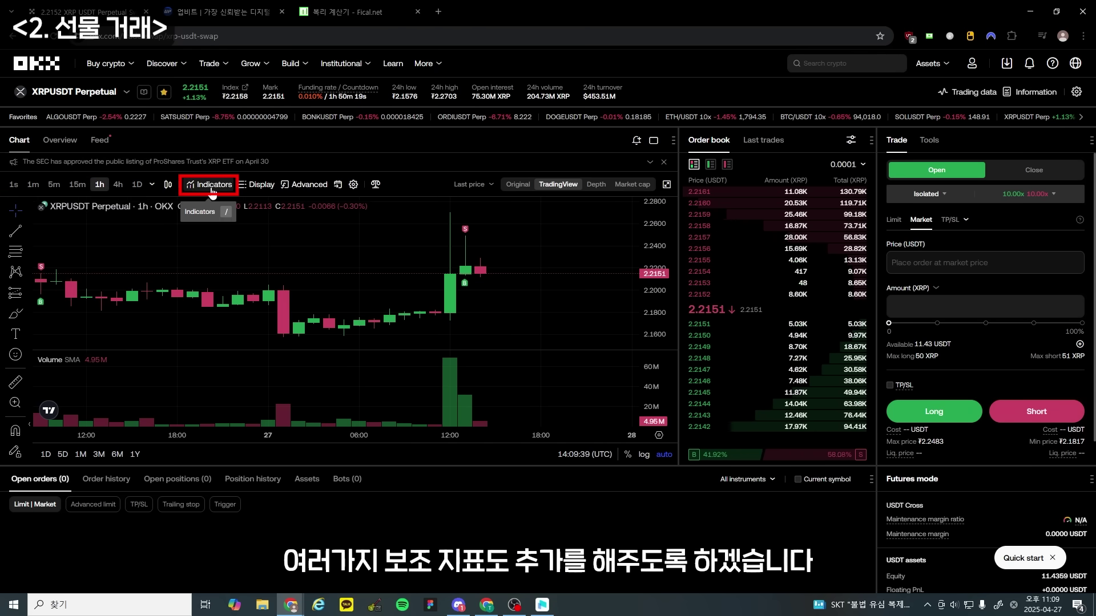
Search the chart indicators for 'boll' and 'ma', then close the indicator search
left_click(210, 188)
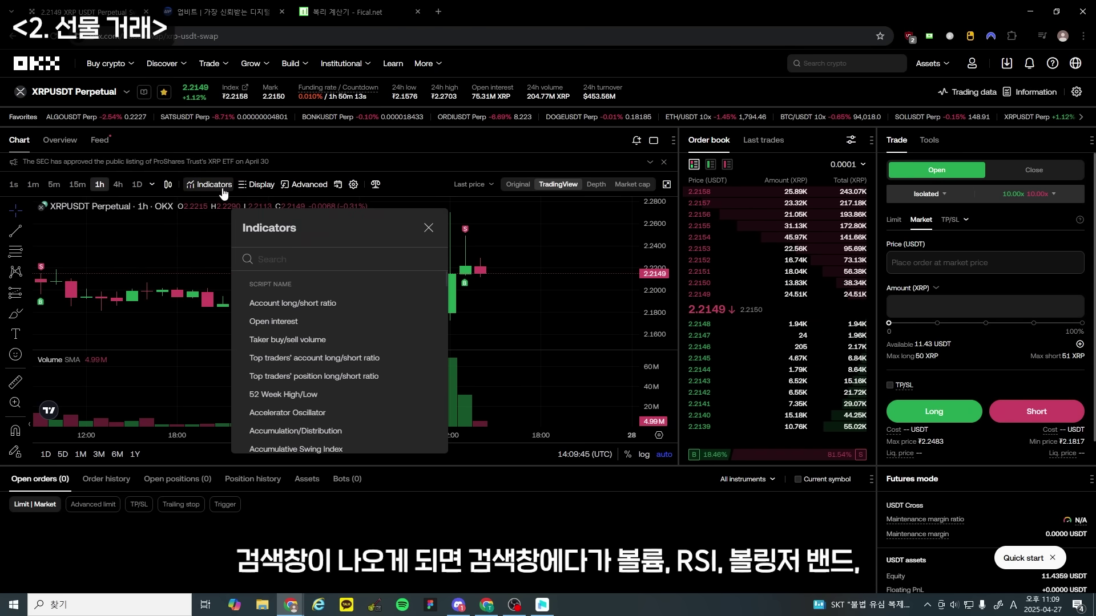
type("rsi")
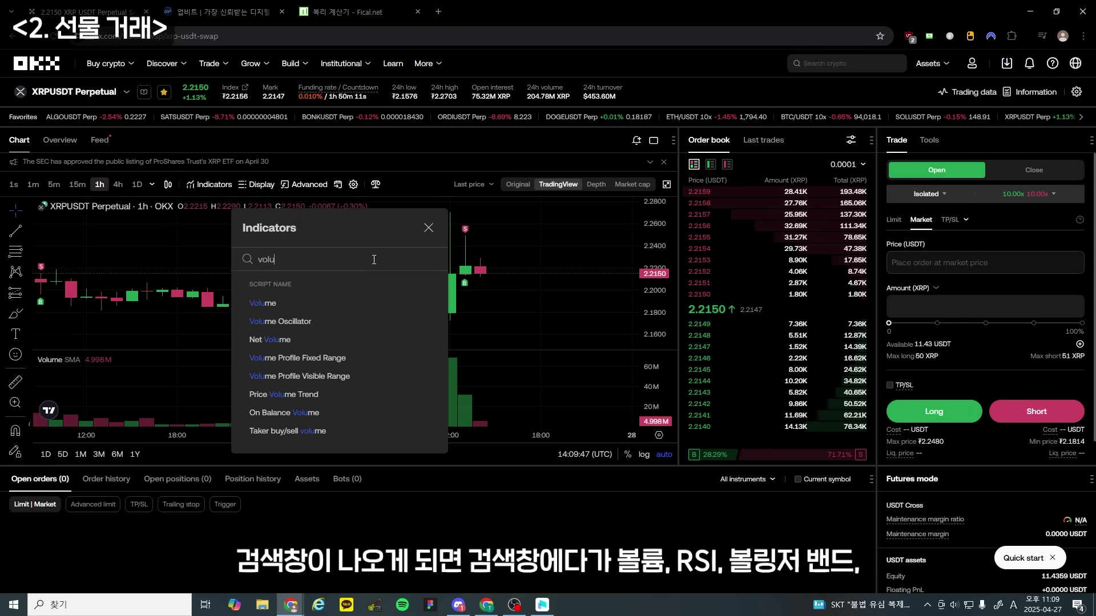
type("boll")
key("ctrl+a")
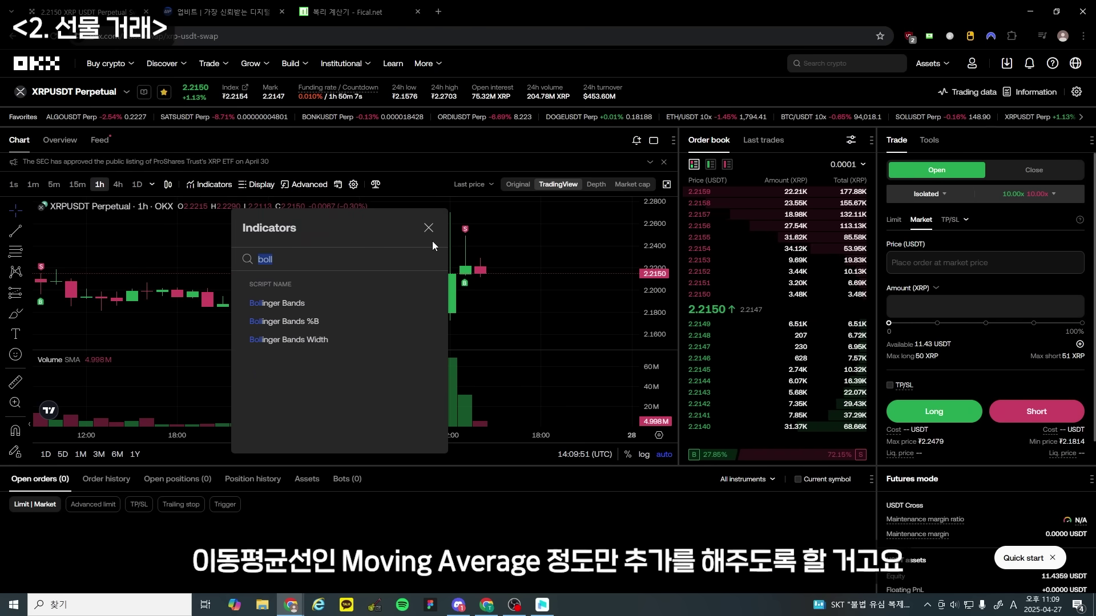
type("ma")
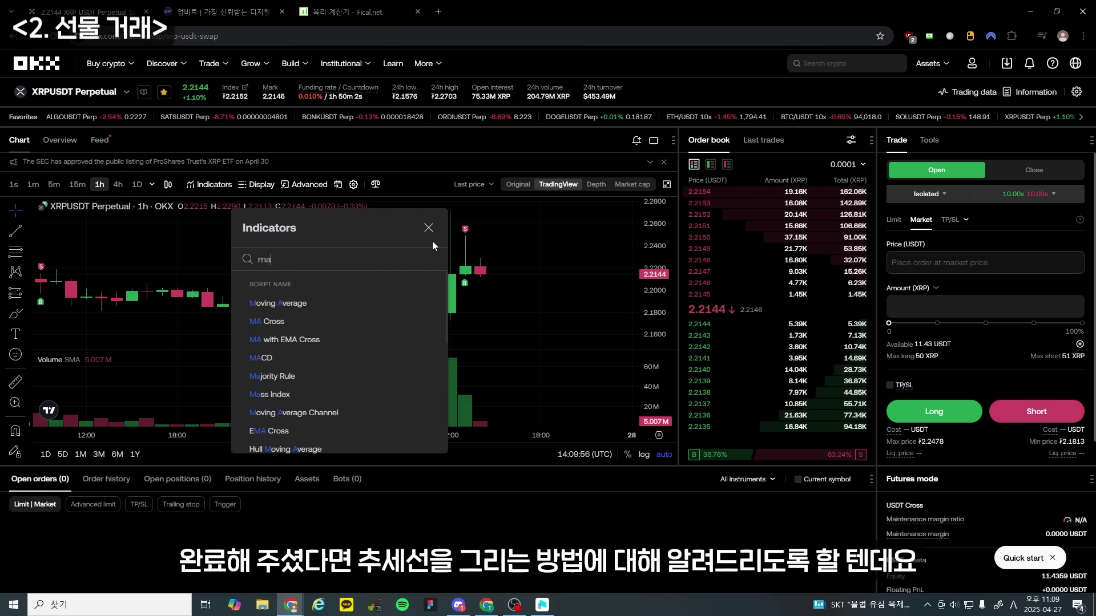
left_click(428, 227)
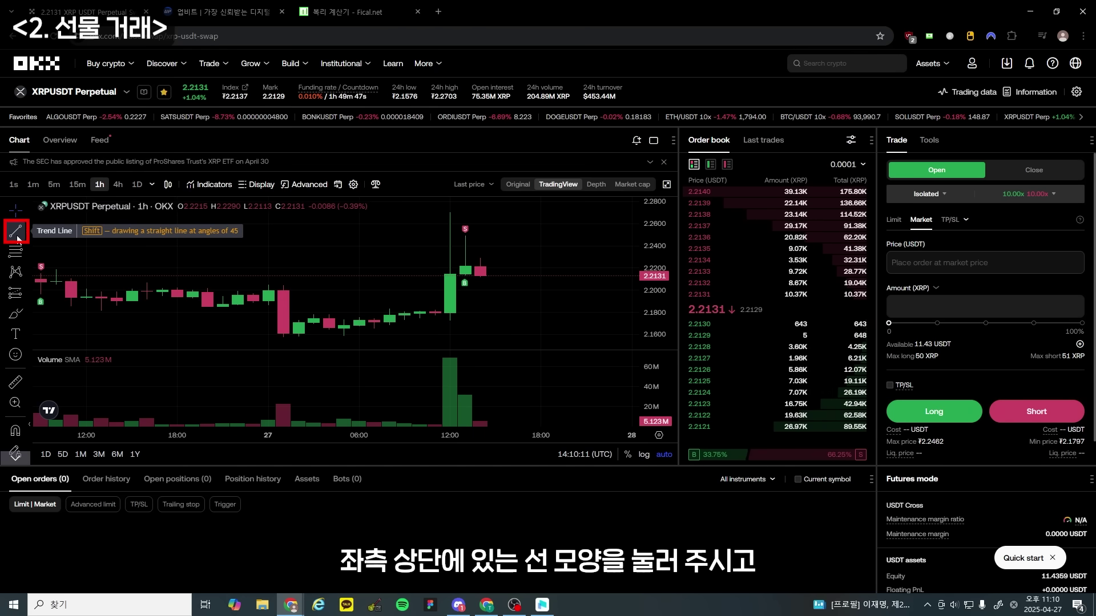
left_click(16, 234)
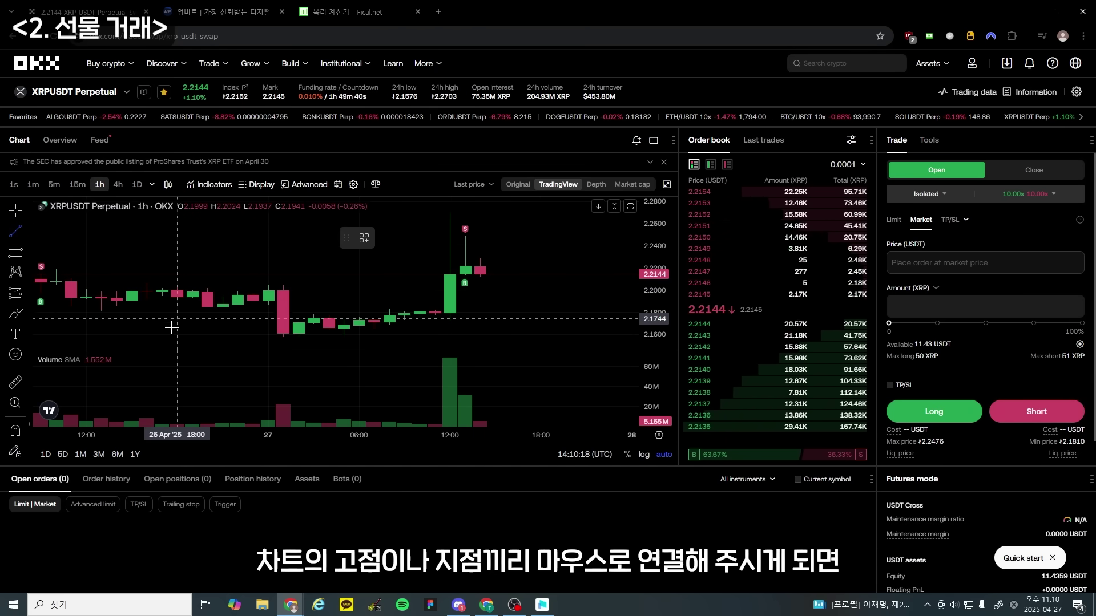
left_click(344, 337)
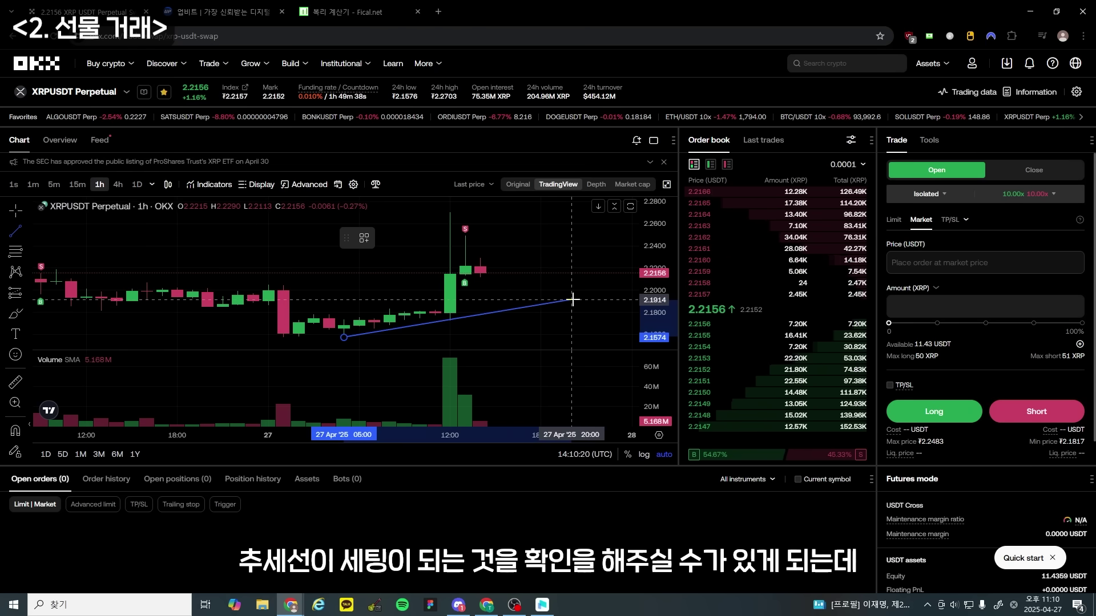
left_click(571, 302)
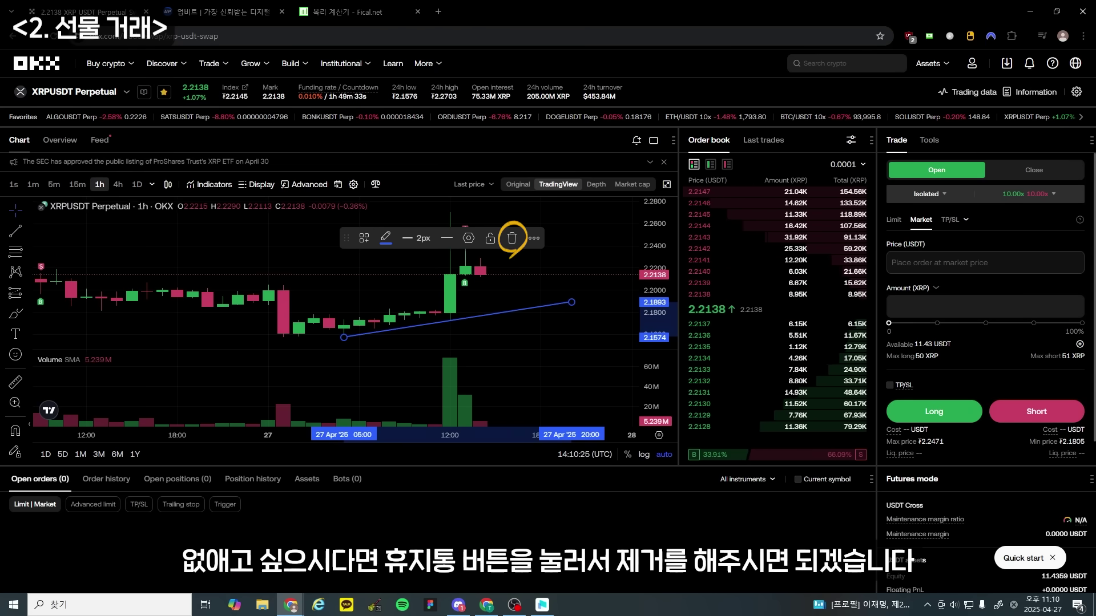
left_click(511, 239)
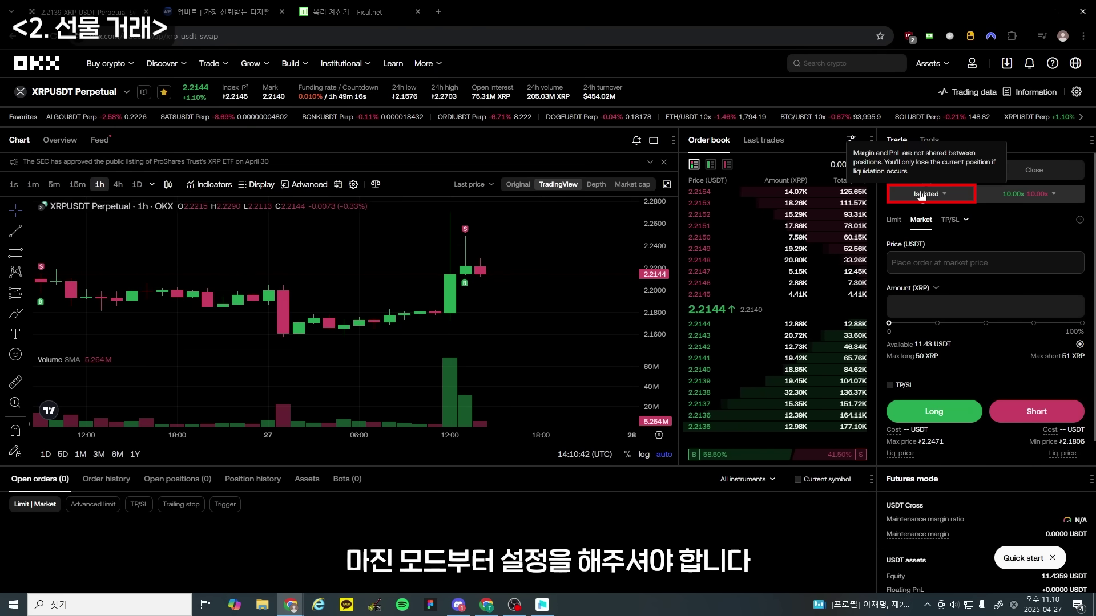
left_click(920, 194)
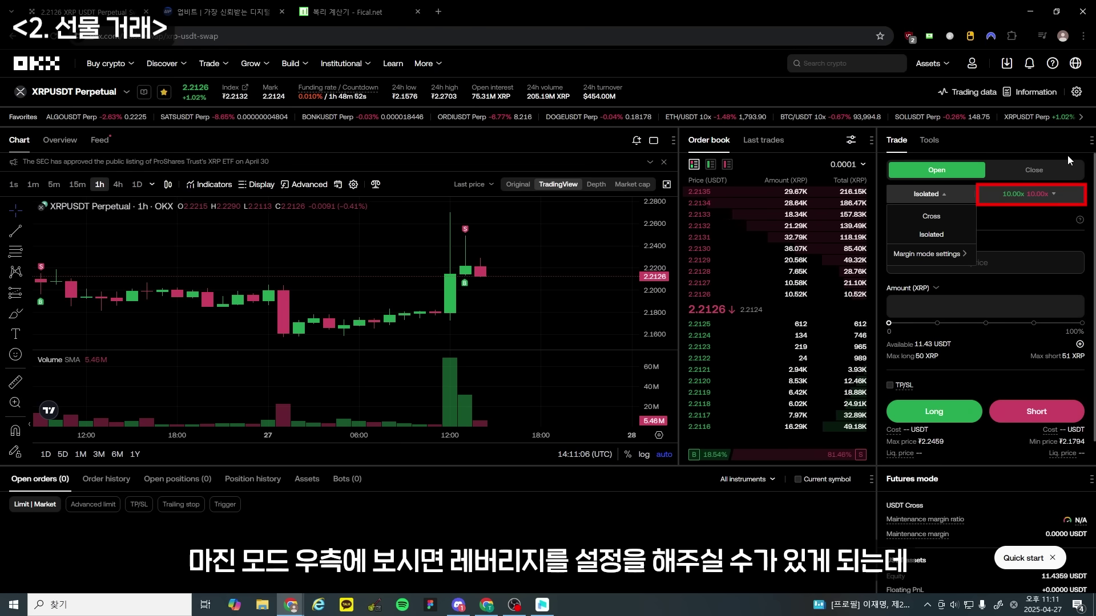
left_click(1045, 194)
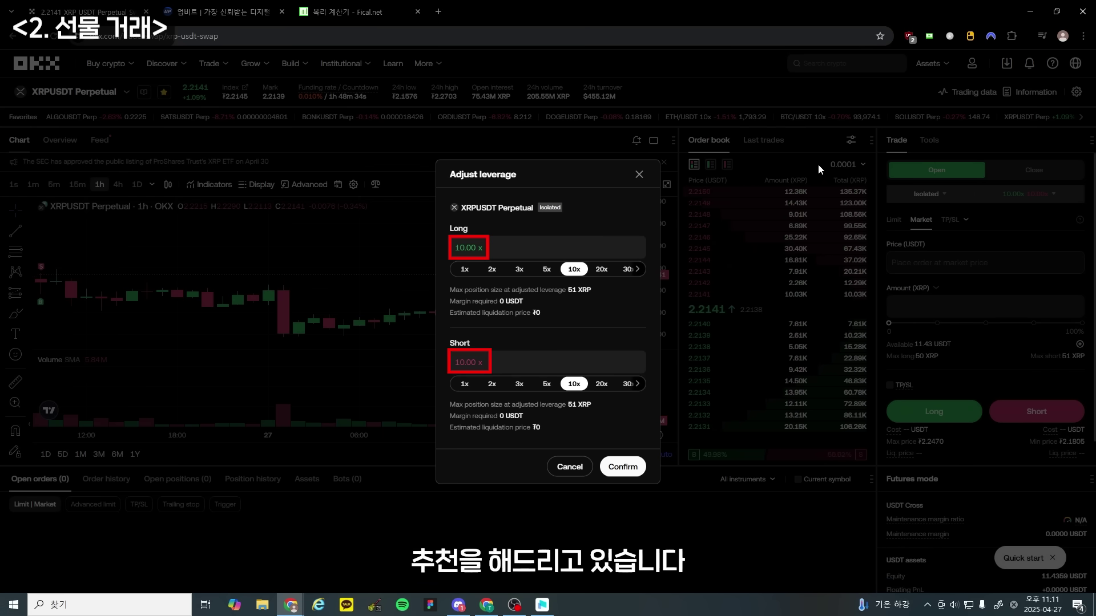
left_click(643, 172)
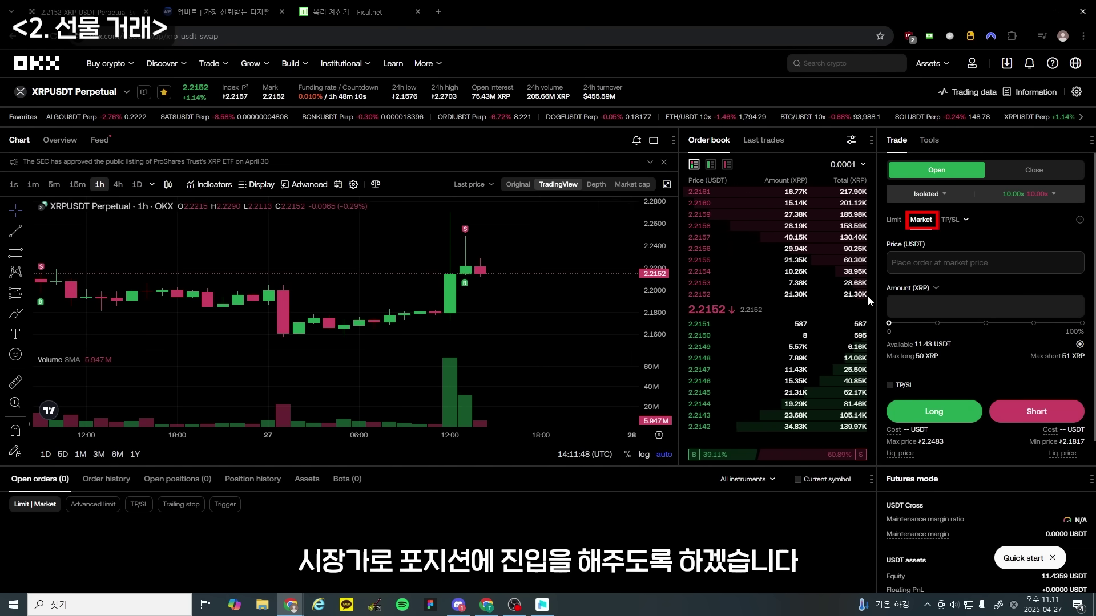
Place a 10% market short on XRPUSDT Perpetual and view it under open positions
mouse_move(888, 323)
left_mouse_down()
mouse_move(1025, 326)
mouse_move(908, 323)
left_mouse_up()
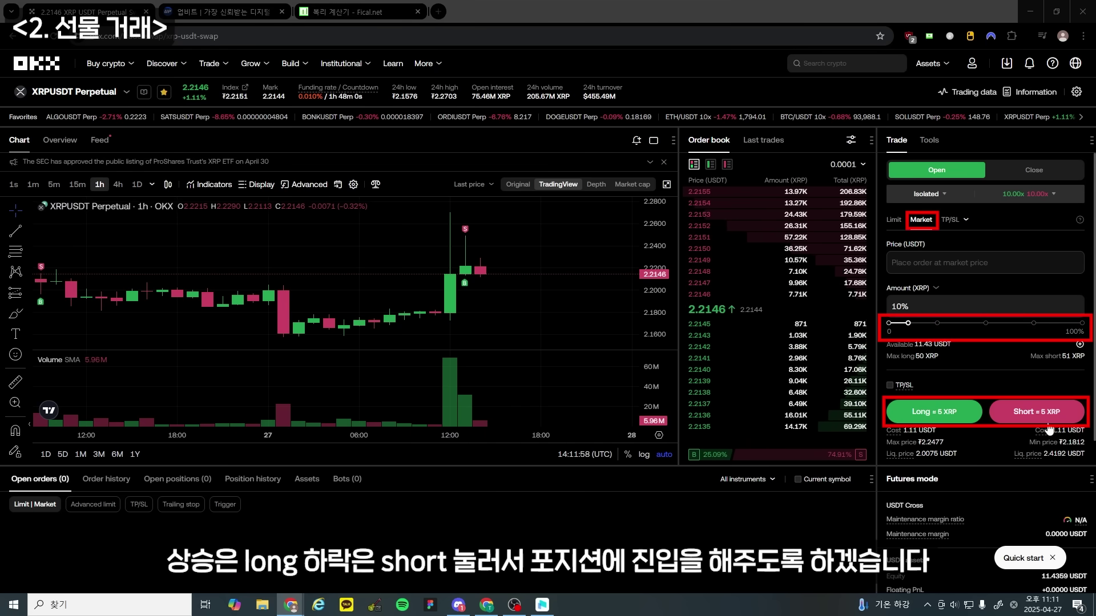
left_click(1048, 426)
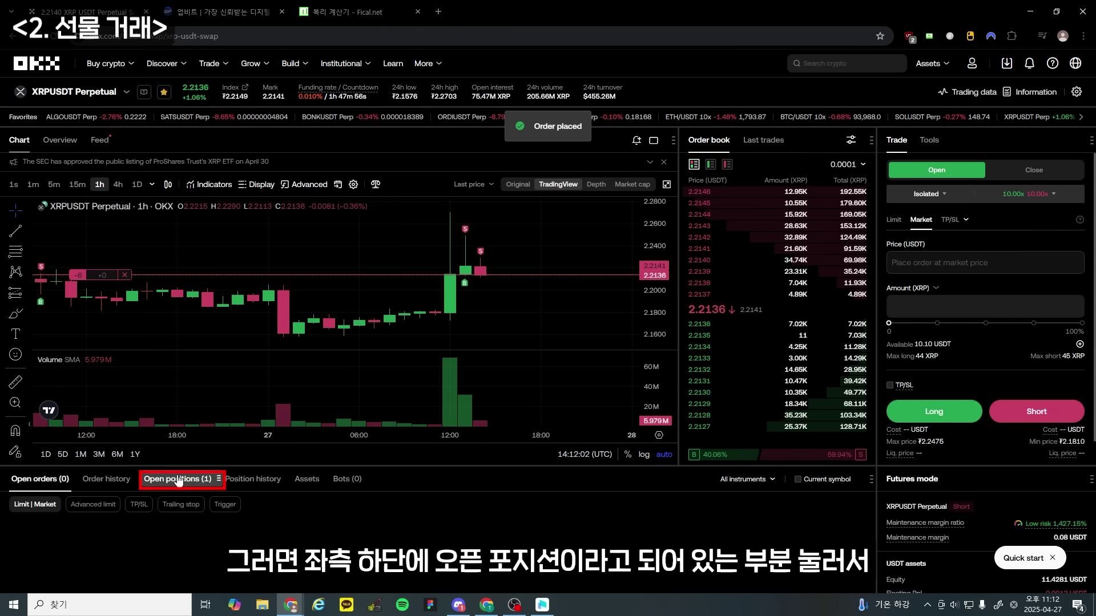
left_click(178, 479)
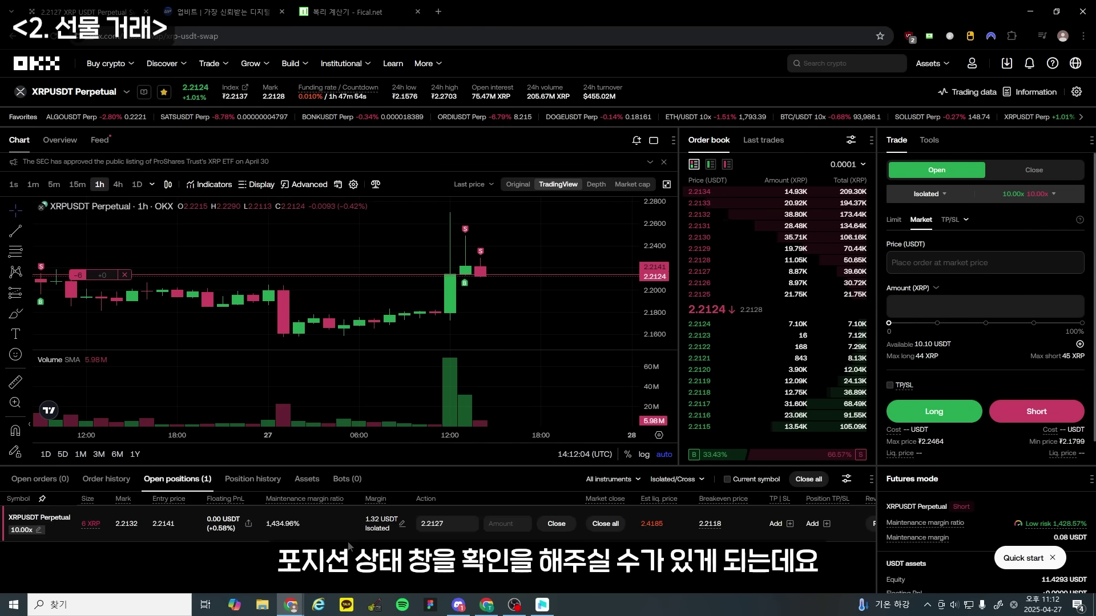
scroll(349, 547, "down", 1)
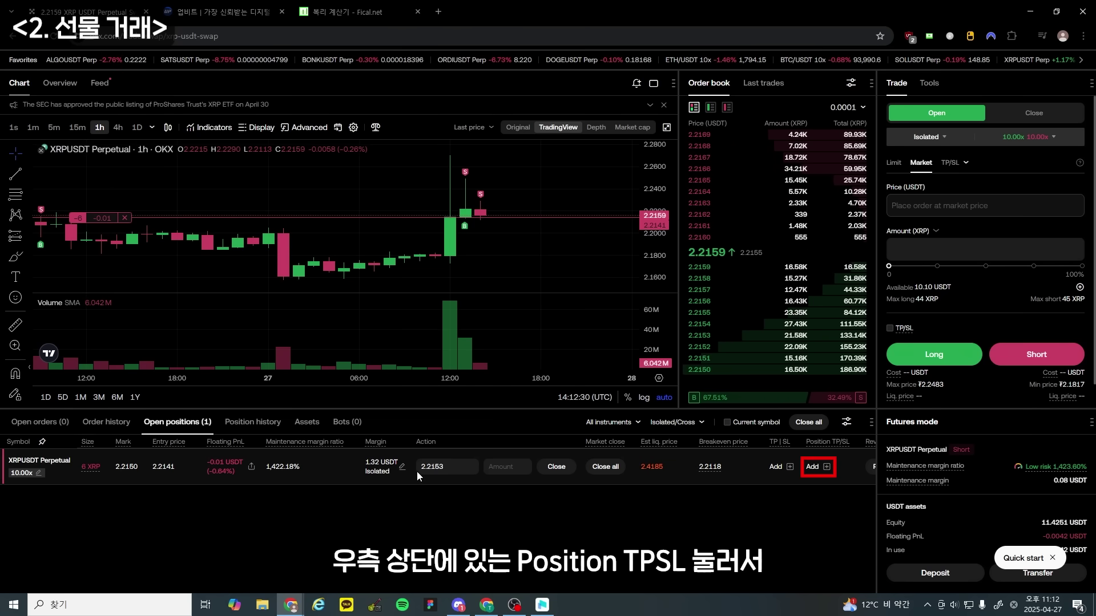
left_click(817, 466)
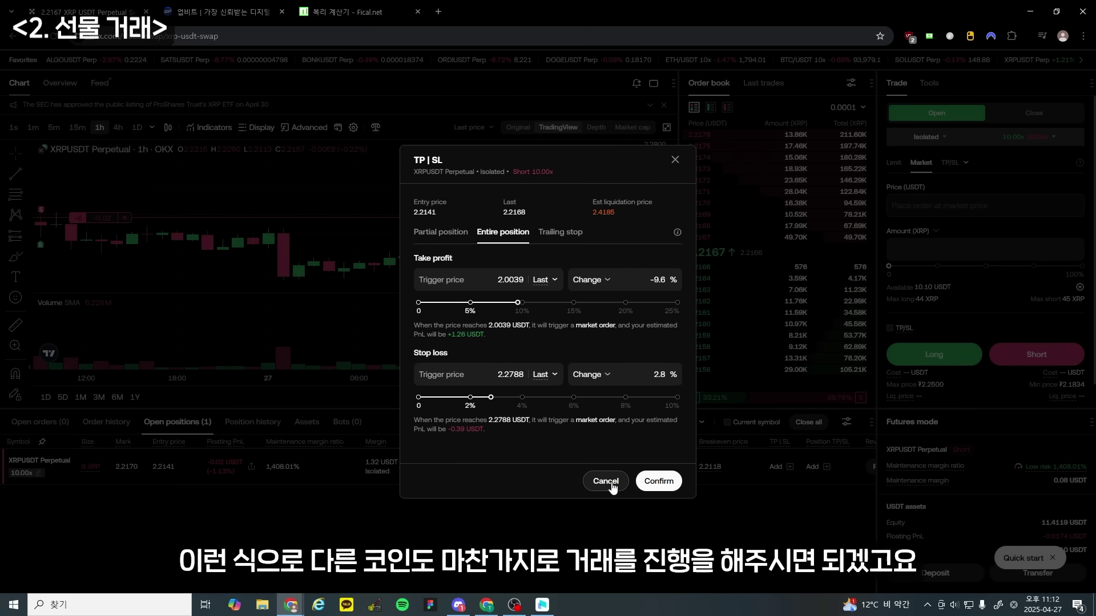
left_click(605, 481)
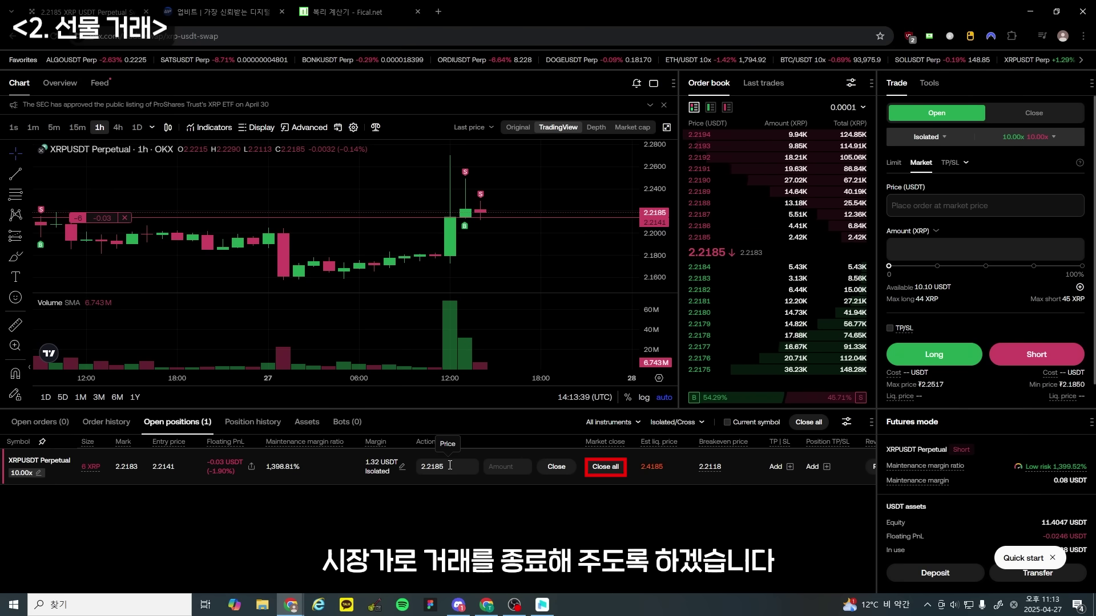
Close the entire short XRPUSDT position at market price with Close all
left_click(606, 466)
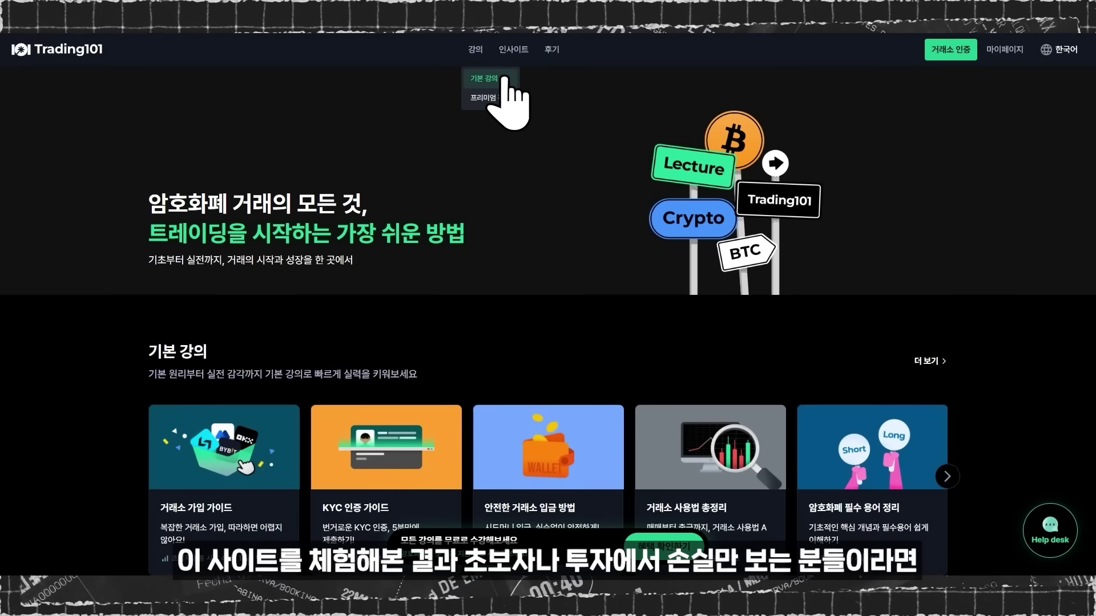
left_click(506, 81)
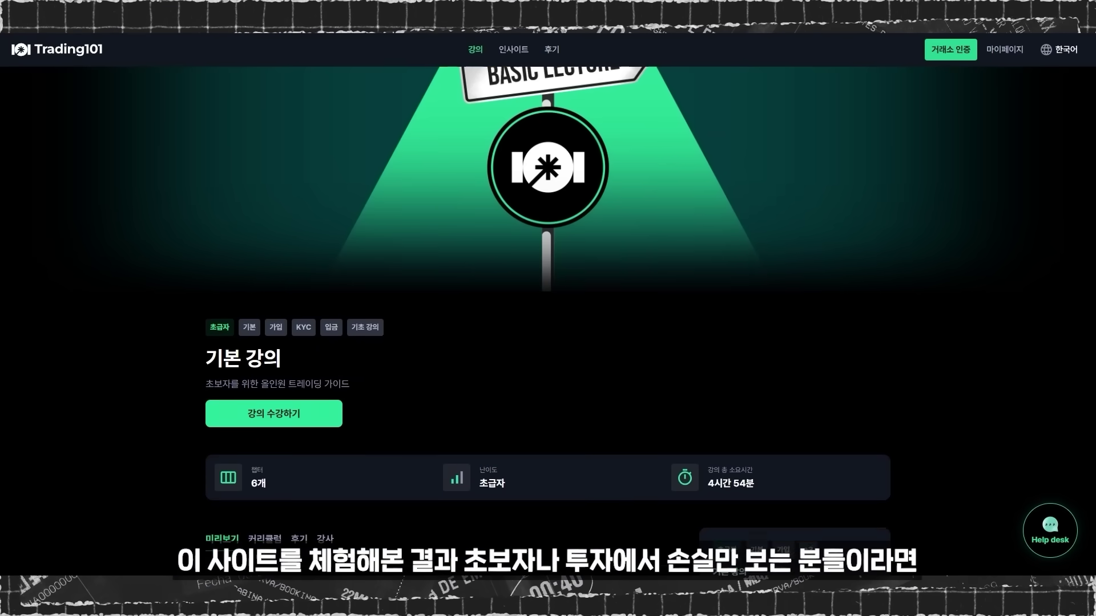
scroll(438, 308, "down", 7)
left_click(264, 155)
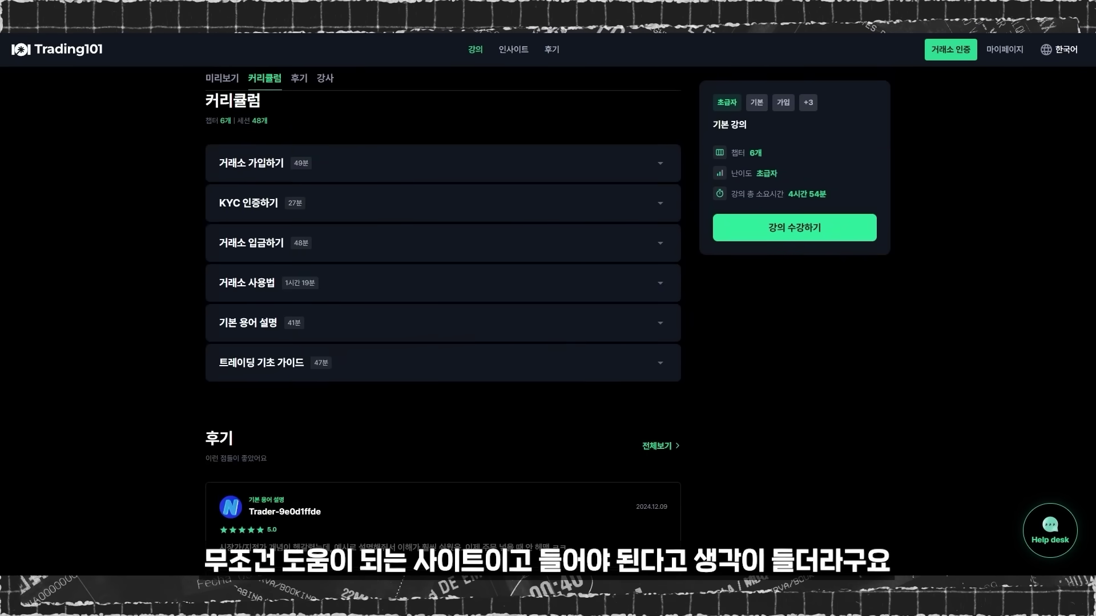
left_click(271, 160)
scroll(271, 160, "down", 2)
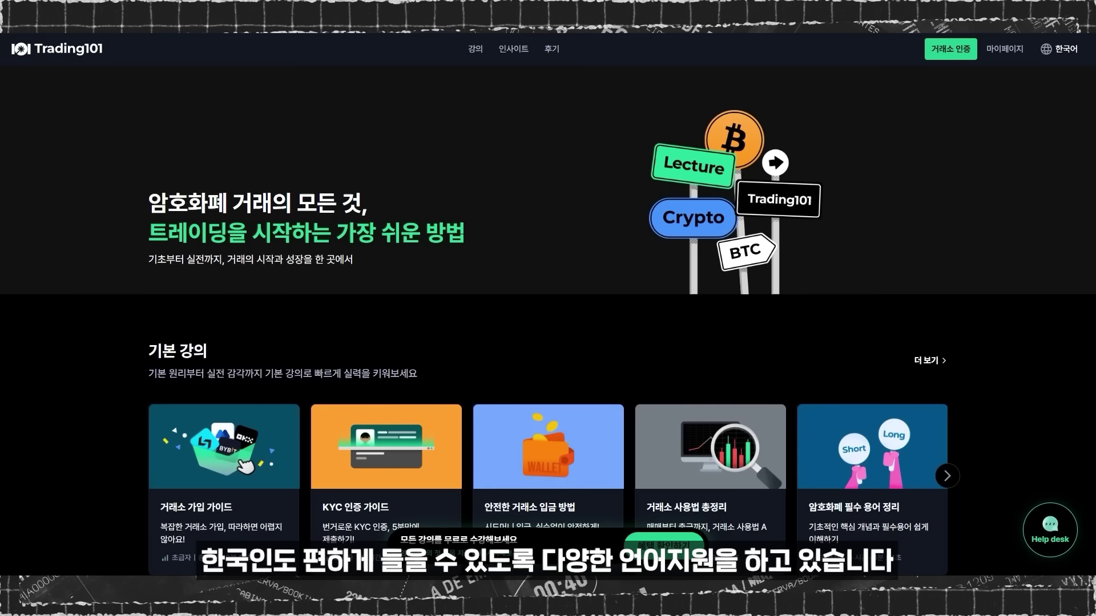
left_click(1061, 52)
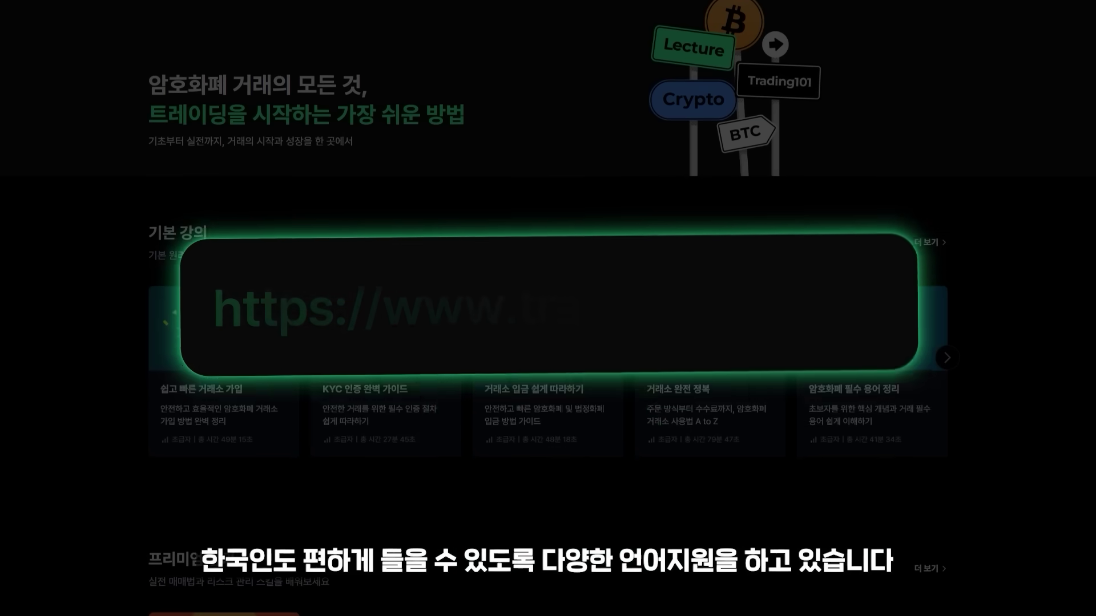
scroll(548, 308, "down", 8)
scroll(548, 309, "down", 8)
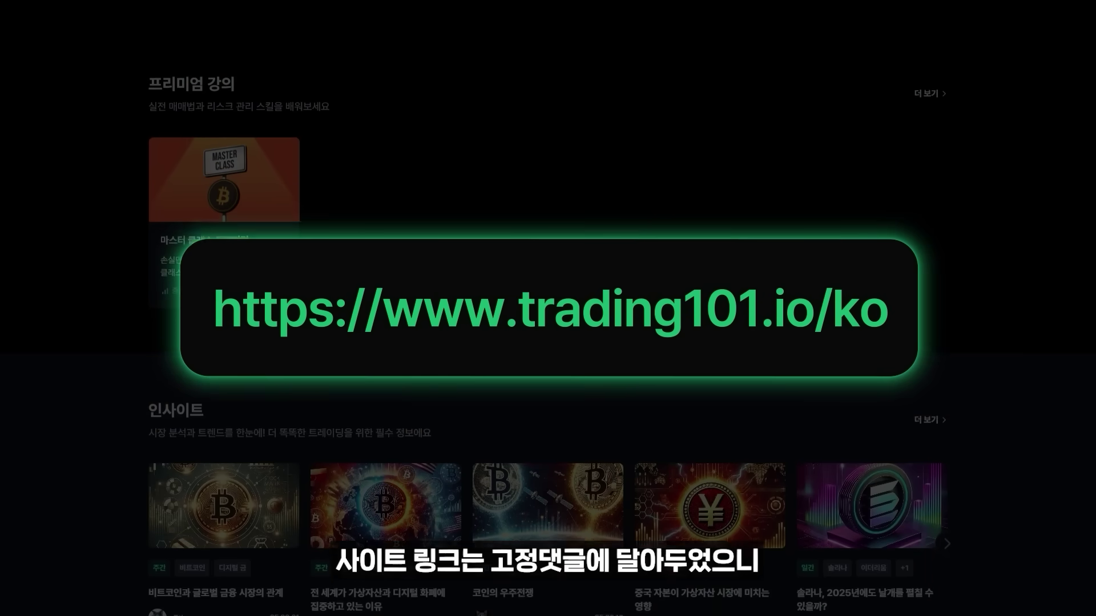
scroll(548, 308, "down", 8)
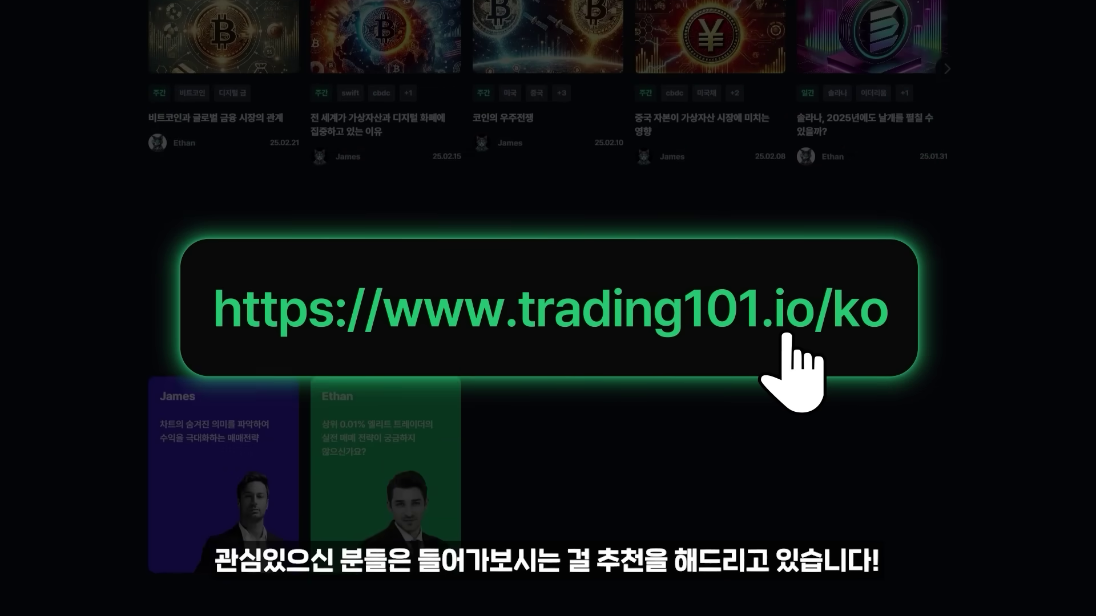
scroll(548, 309, "down", 2)
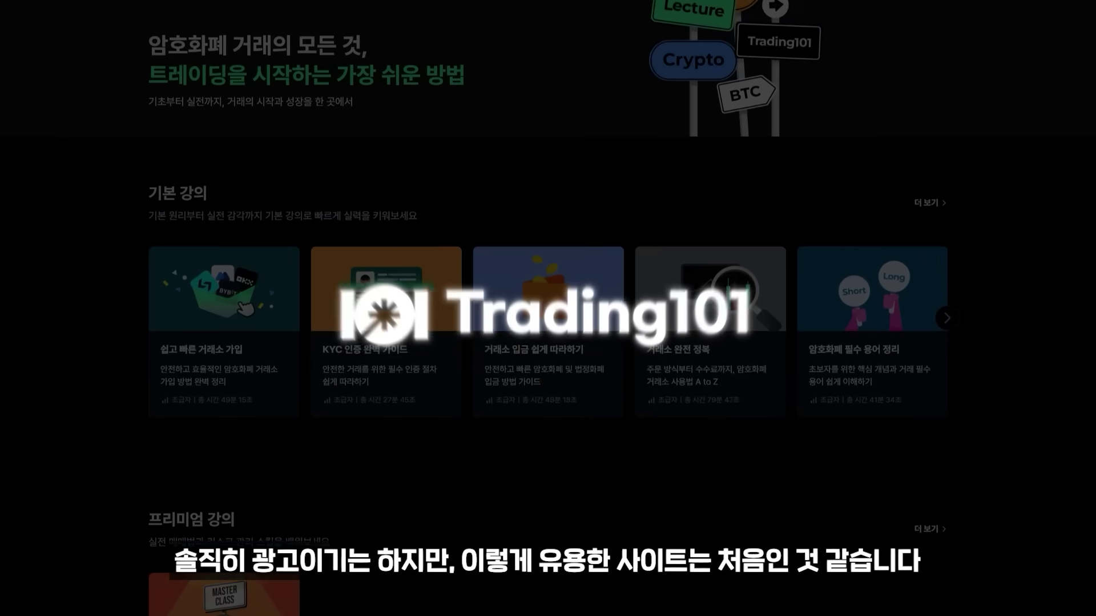
scroll(548, 309, "down", 2)
scroll(548, 308, "down", 8)
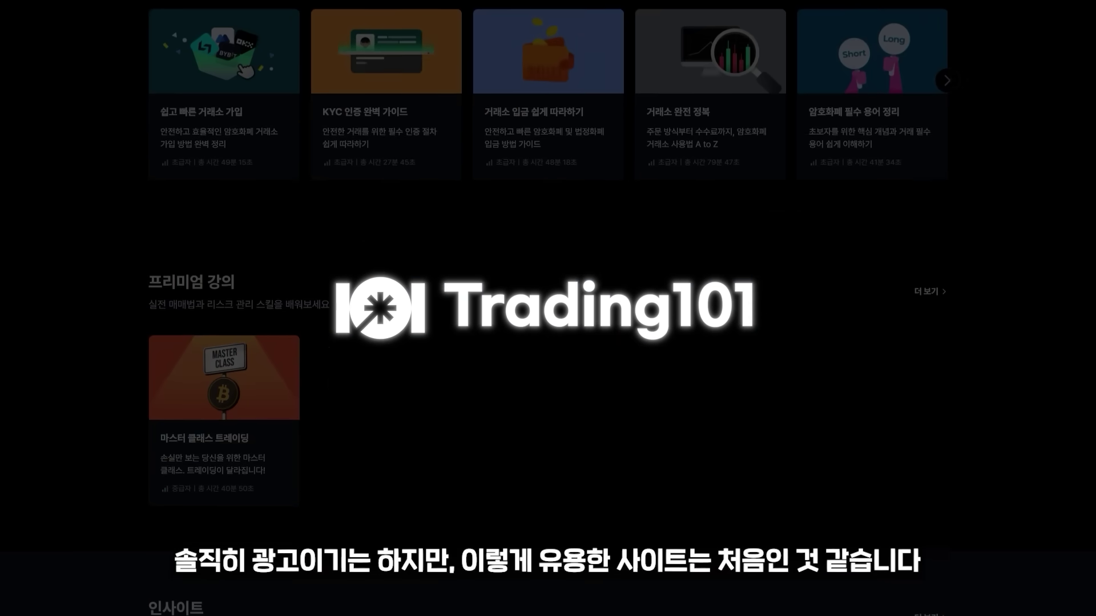
scroll(548, 308, "down", 2)
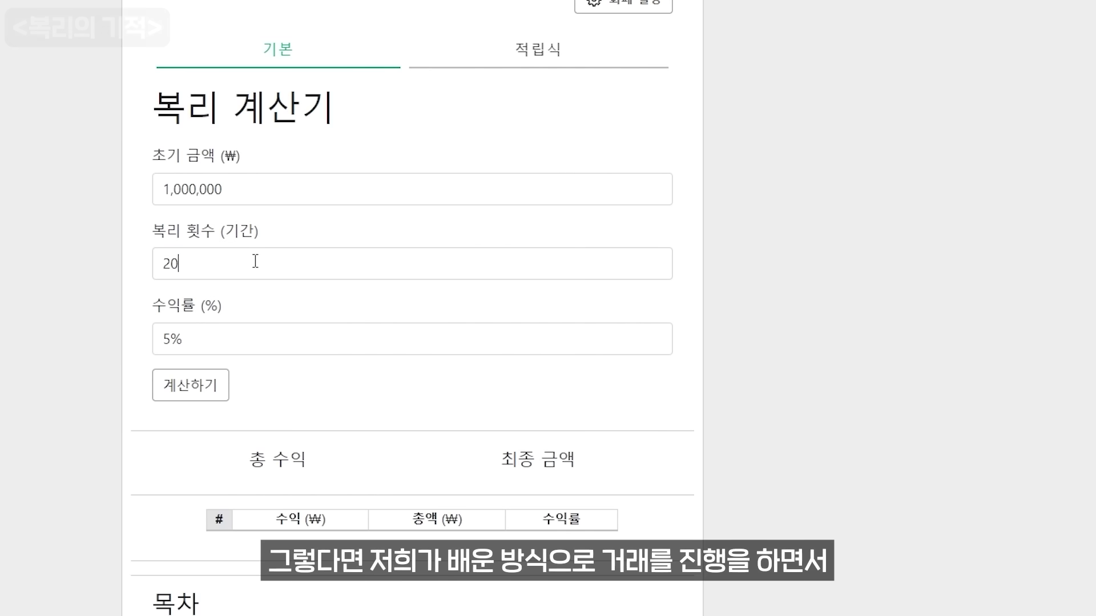
Set the period count to 365 and the rate to 2%, then calculate
left_click_drag(252, 258, 103, 249)
type("365")
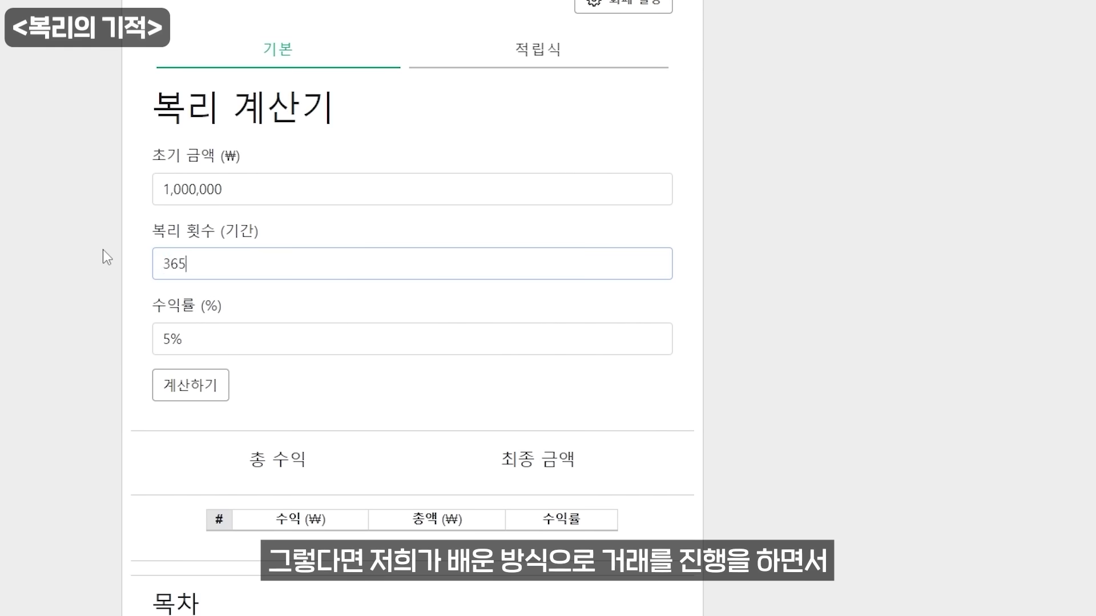
left_click_drag(223, 324, 102, 324)
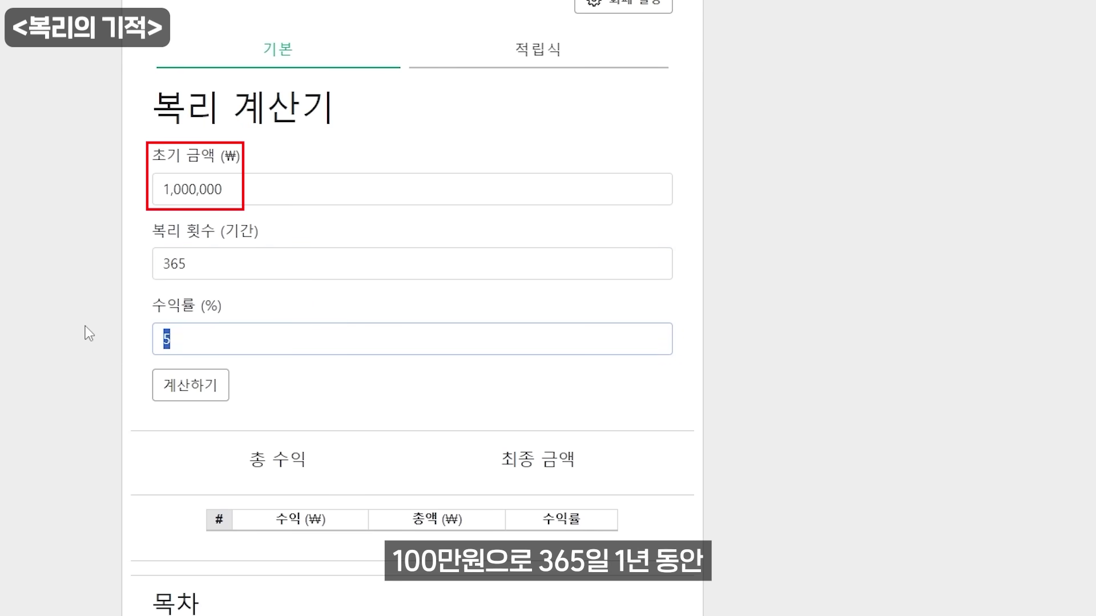
type("2")
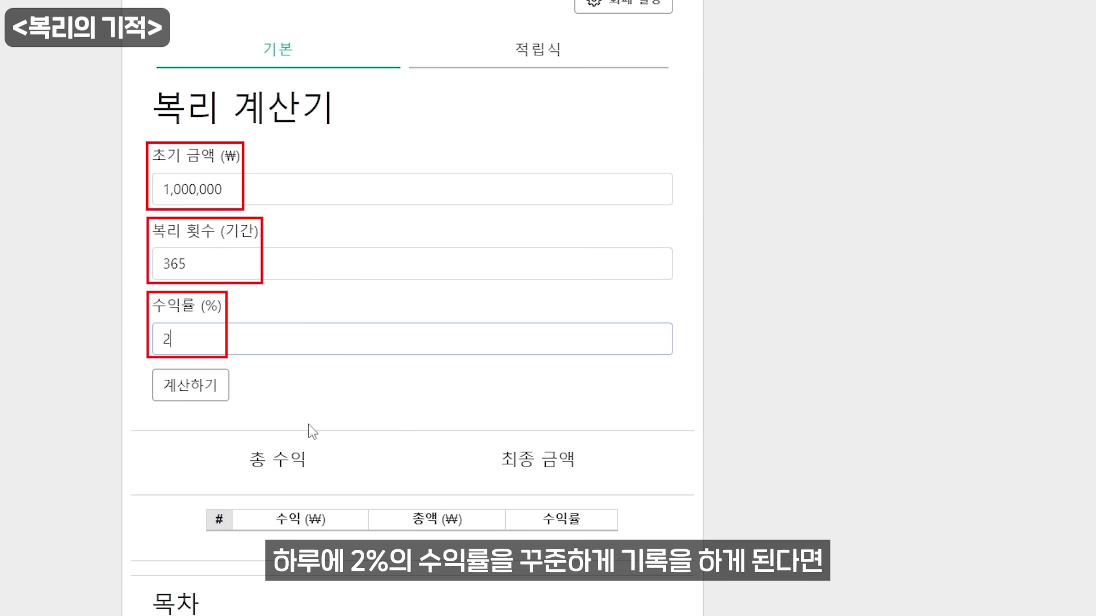
key("Return")
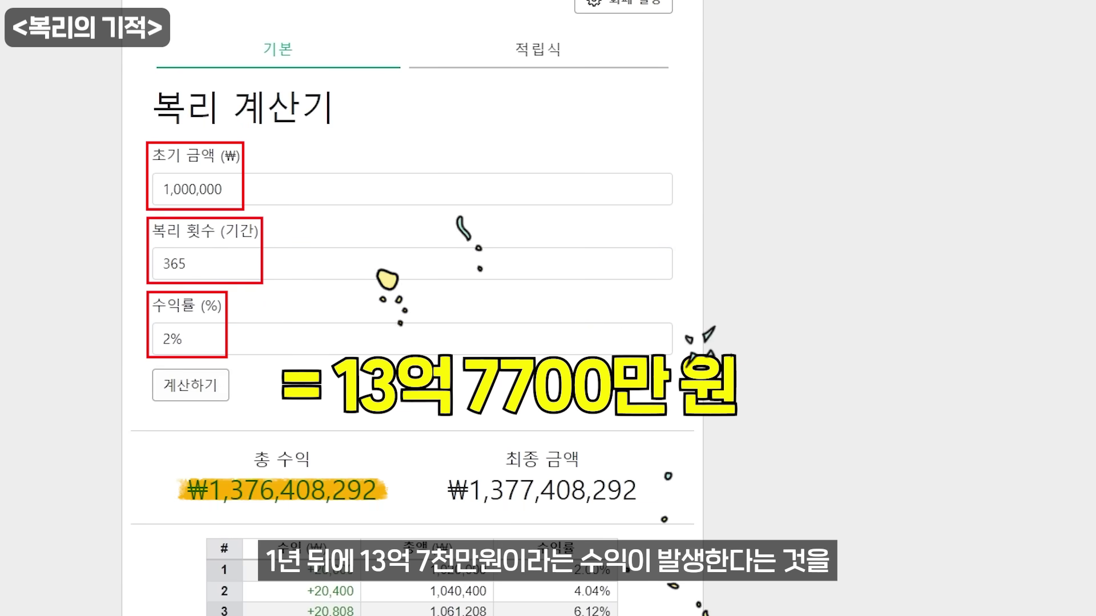